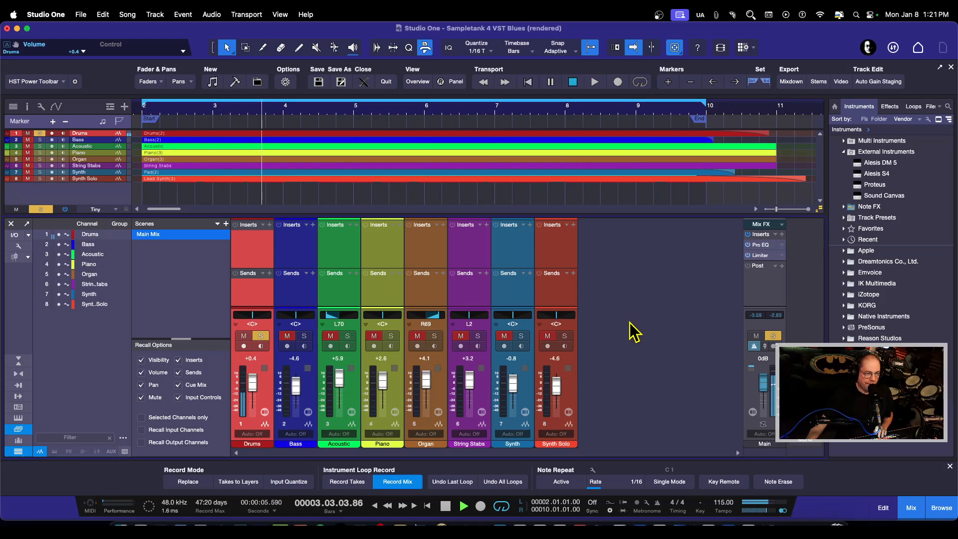
Stop playback and look through the PreSonus effects in the effects browser for a reverb.
{"action": "key", "text": "space"}
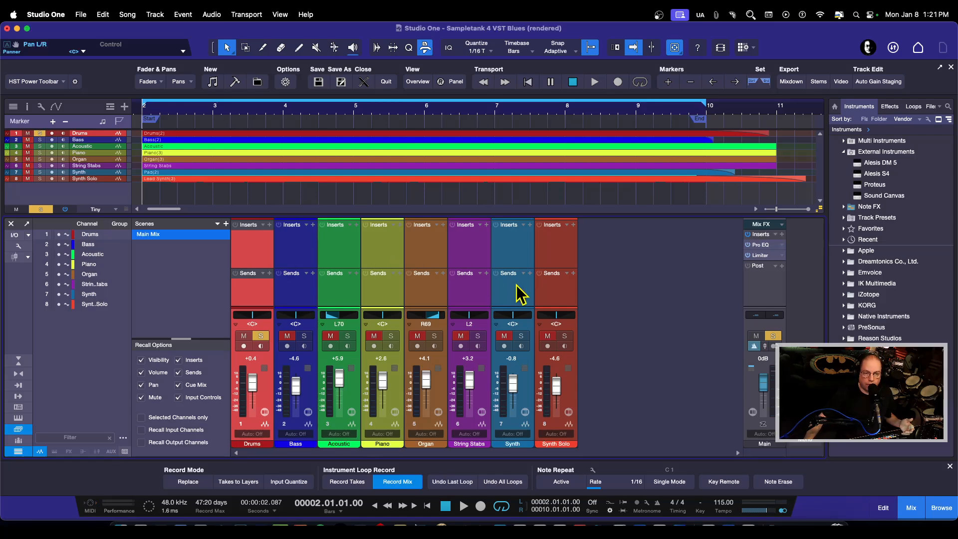
{"action": "left_click", "coordinate": [890, 106]}
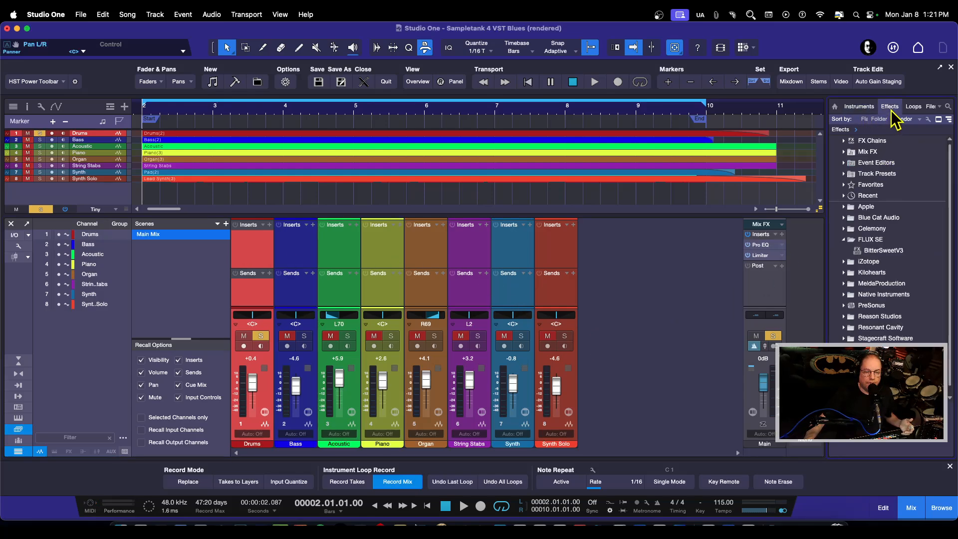
{"action": "left_click", "coordinate": [844, 241]}
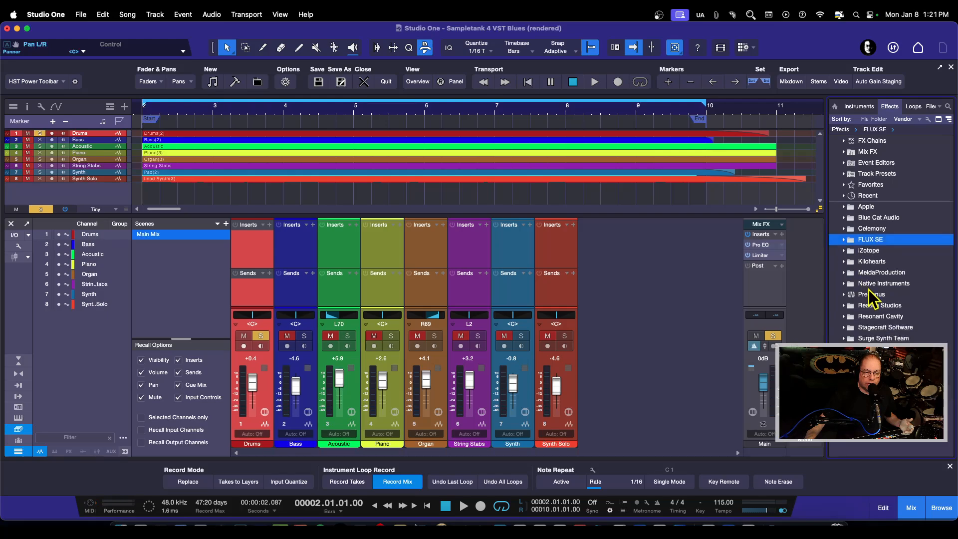
{"action": "left_click", "coordinate": [848, 295]}
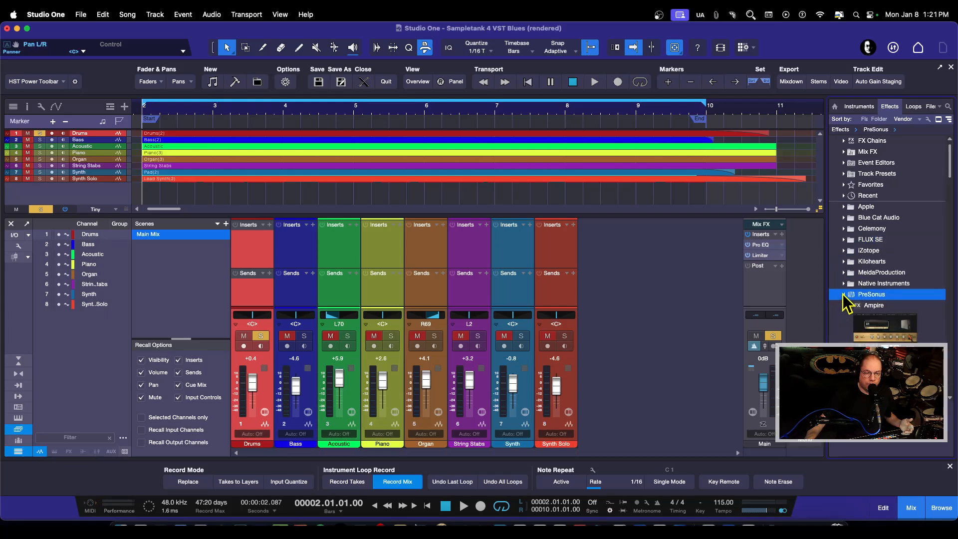
{"action": "scroll", "coordinate": [858, 295], "scroll_direction": "down", "scroll_amount": 5}
{"action": "scroll", "coordinate": [871, 292], "scroll_direction": "down", "scroll_amount": 5}
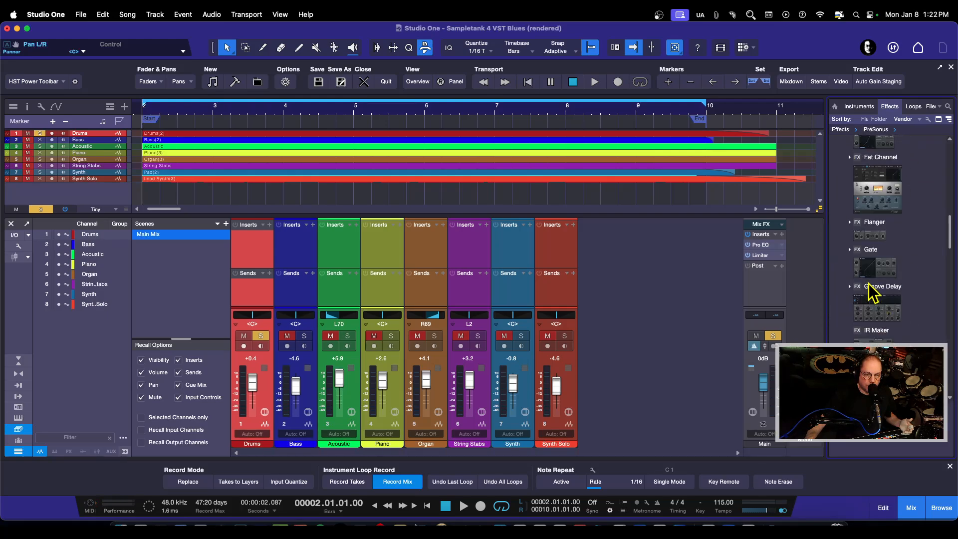
{"action": "scroll", "coordinate": [871, 292], "scroll_direction": "down", "scroll_amount": 8}
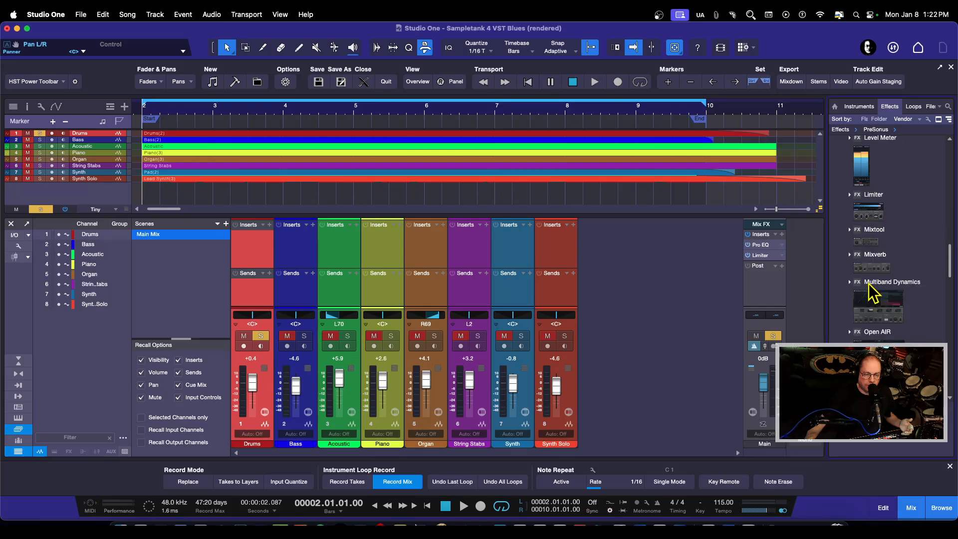
{"action": "scroll", "coordinate": [871, 292], "scroll_direction": "down", "scroll_amount": 2}
{"action": "scroll", "coordinate": [869, 283], "scroll_direction": "up", "scroll_amount": 10}
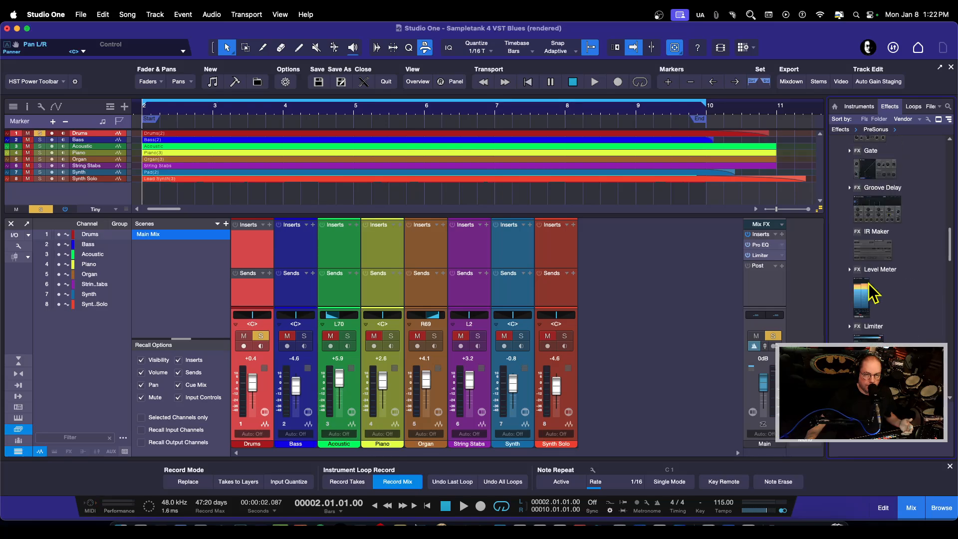
{"action": "scroll", "coordinate": [870, 283], "scroll_direction": "up", "scroll_amount": 2}
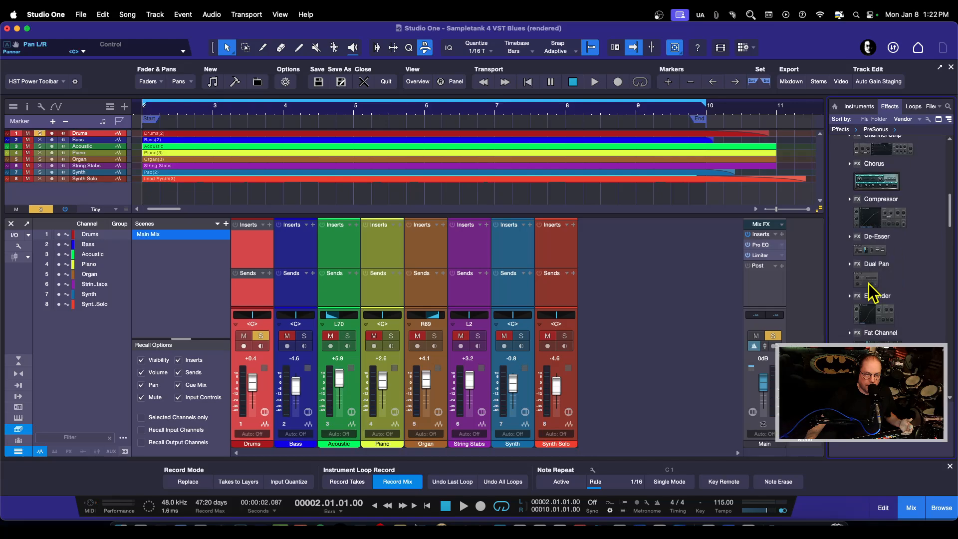
{"action": "scroll", "coordinate": [871, 291], "scroll_direction": "up", "scroll_amount": 3}
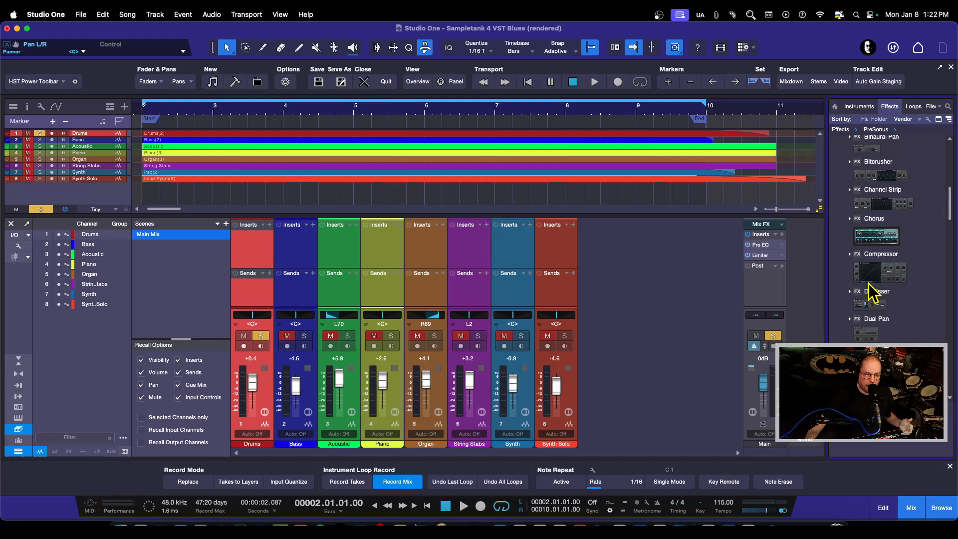
Search for "mix" and add the Mixverb reverb as an insert on the Drums channel.
{"action": "left_click", "coordinate": [270, 225]}
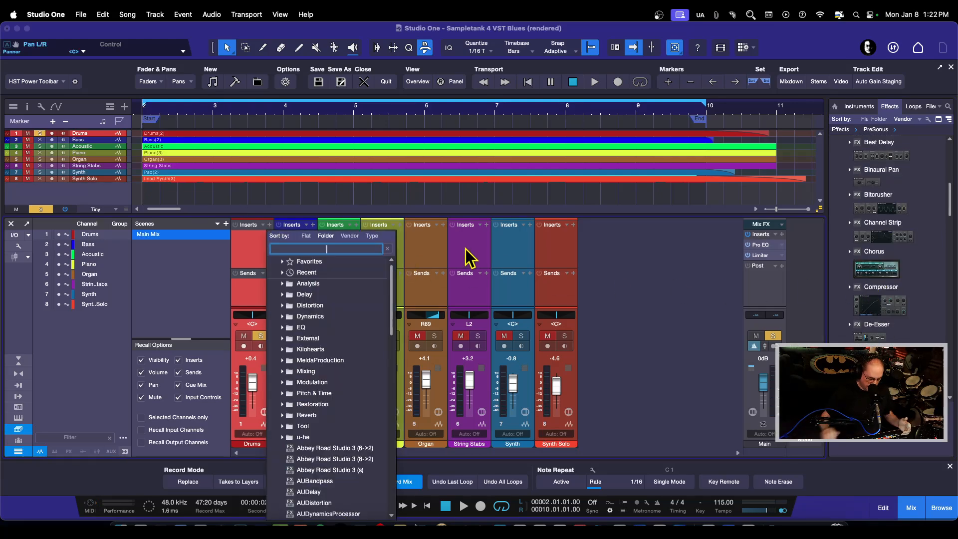
{"action": "type", "text": "mix"}
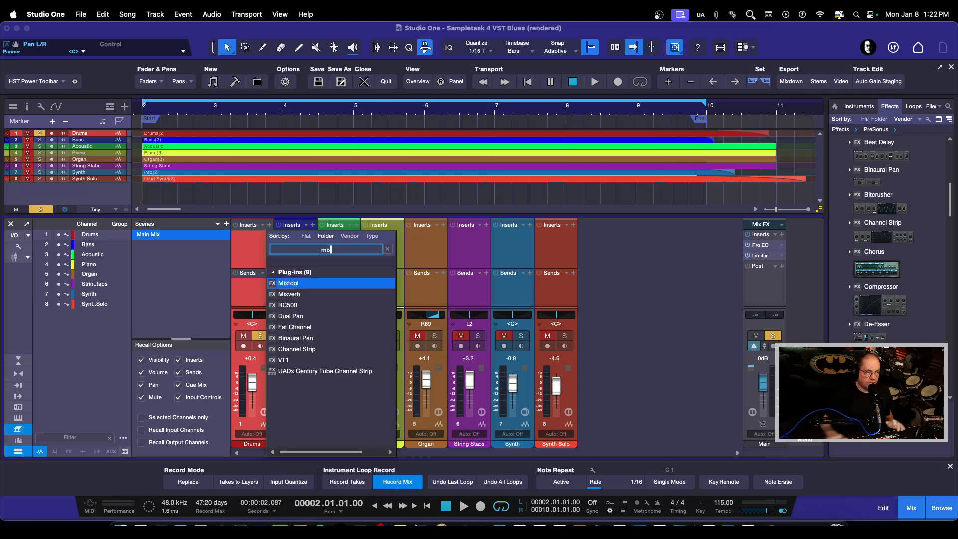
{"action": "left_click", "coordinate": [293, 296]}
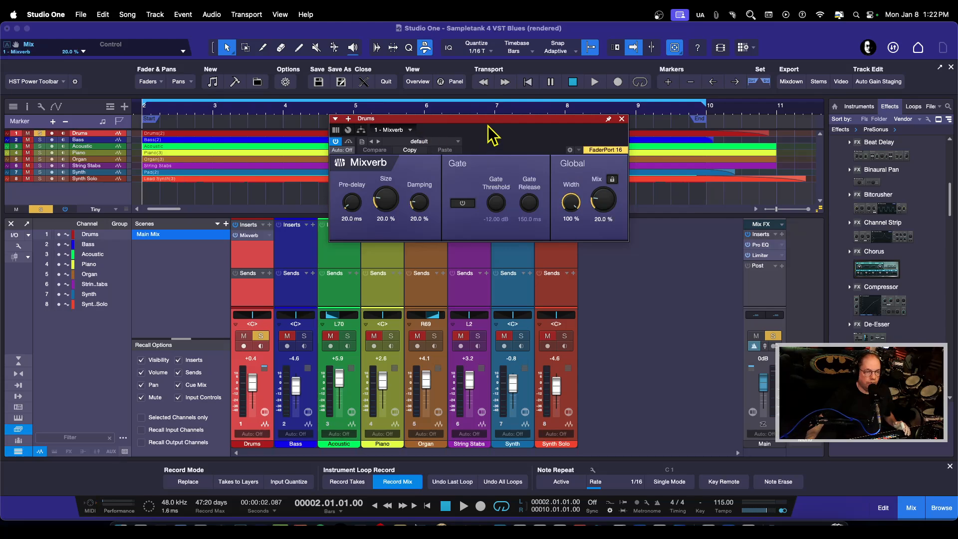
{"action": "left_click_drag", "start_coordinate": [489, 122], "coordinate": [533, 244]}
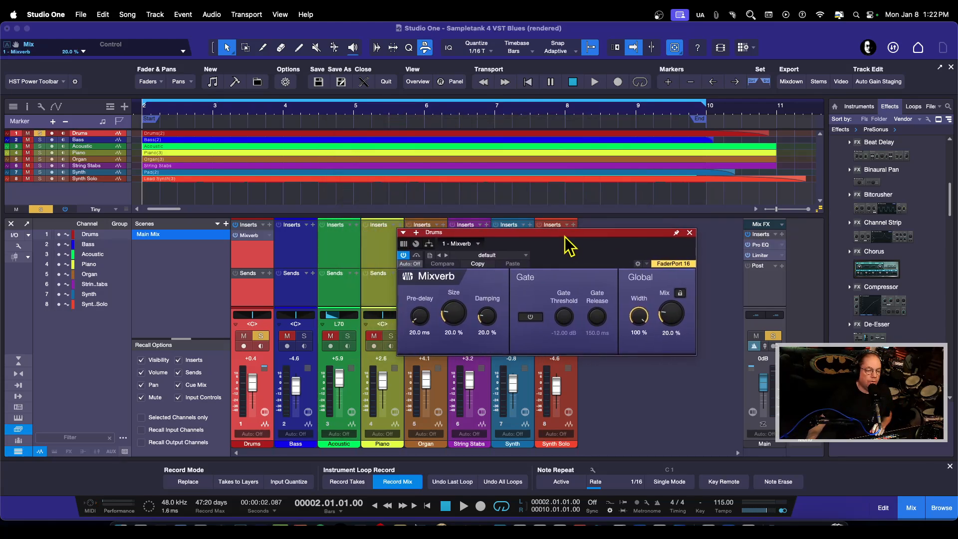
Audition the Drums reverb with the Mixverb mix raised to 22.5%, and close the plug-in window.
{"action": "key", "text": "space"}
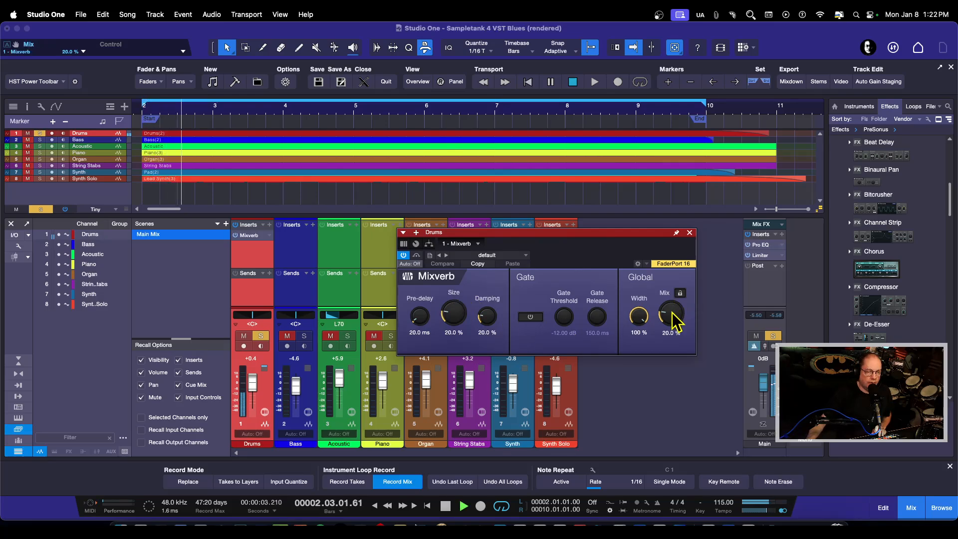
{"action": "mouse_move", "coordinate": [671, 314]}
{"action": "left_mouse_down"}
{"action": "mouse_move", "coordinate": [670, 285]}
{"action": "mouse_move", "coordinate": [667, 323]}
{"action": "mouse_move", "coordinate": [669, 310]}
{"action": "left_mouse_up"}
{"action": "key", "text": "space"}
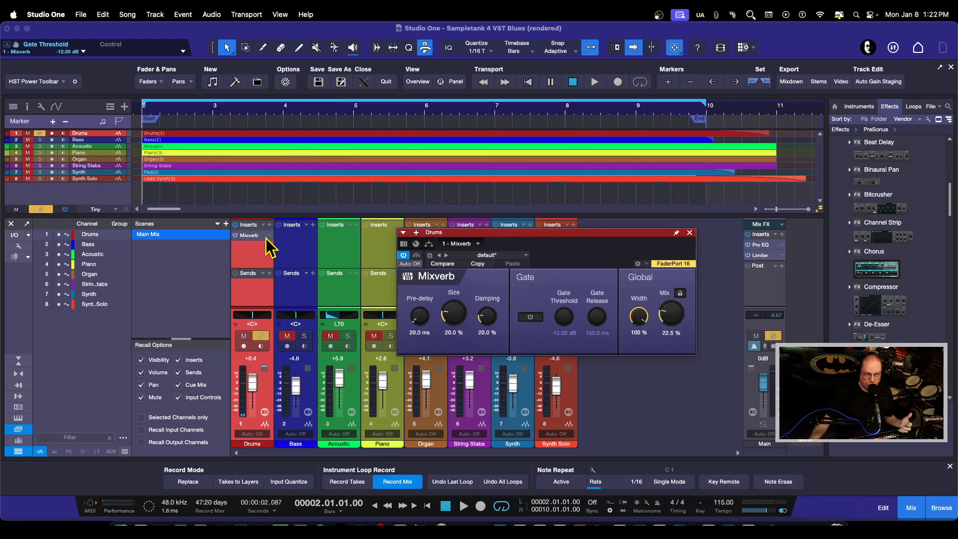
{"action": "left_click", "coordinate": [689, 232]}
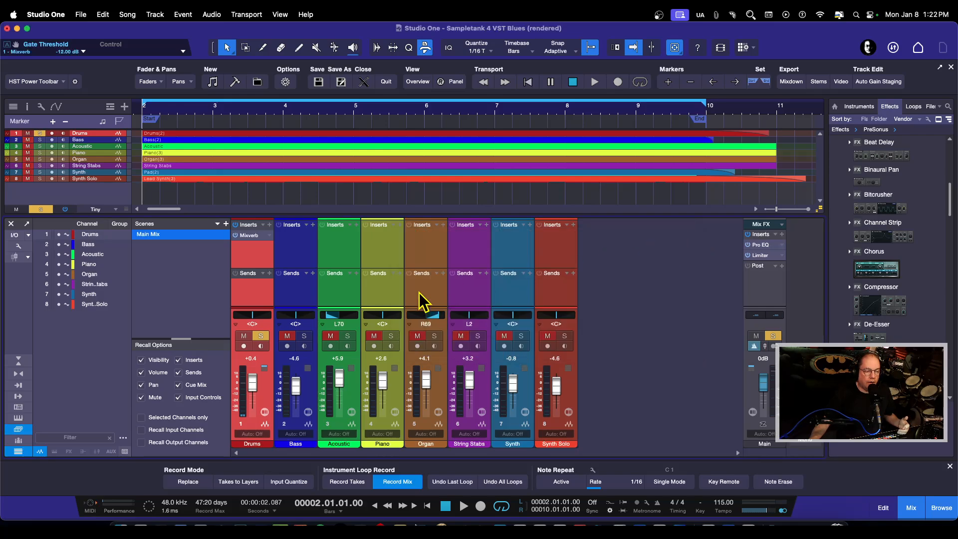
Play the soloed Bass track with Mixverb added as an insert on its channel, and close the plug-in window.
{"action": "key", "text": "space"}
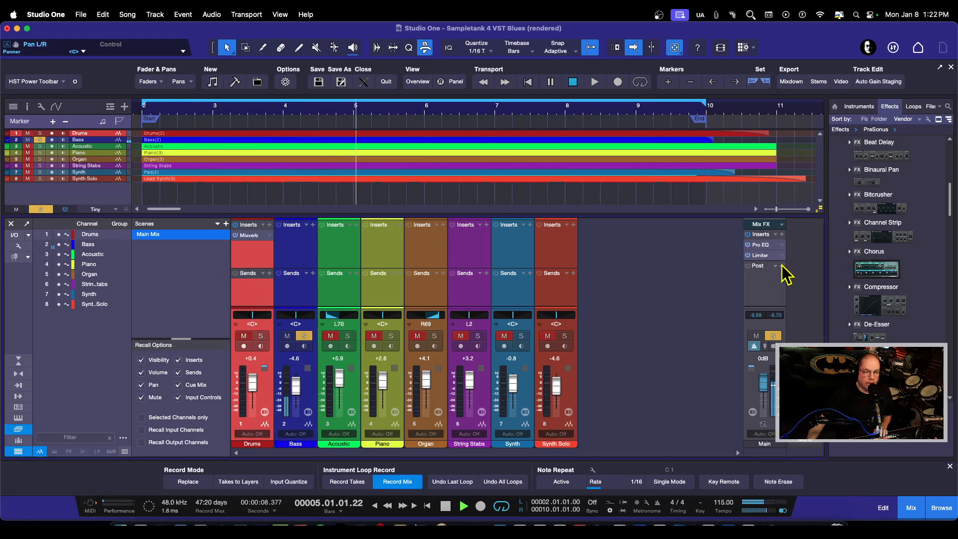
{"action": "left_click", "coordinate": [313, 225]}
{"action": "type", "text": "m"}
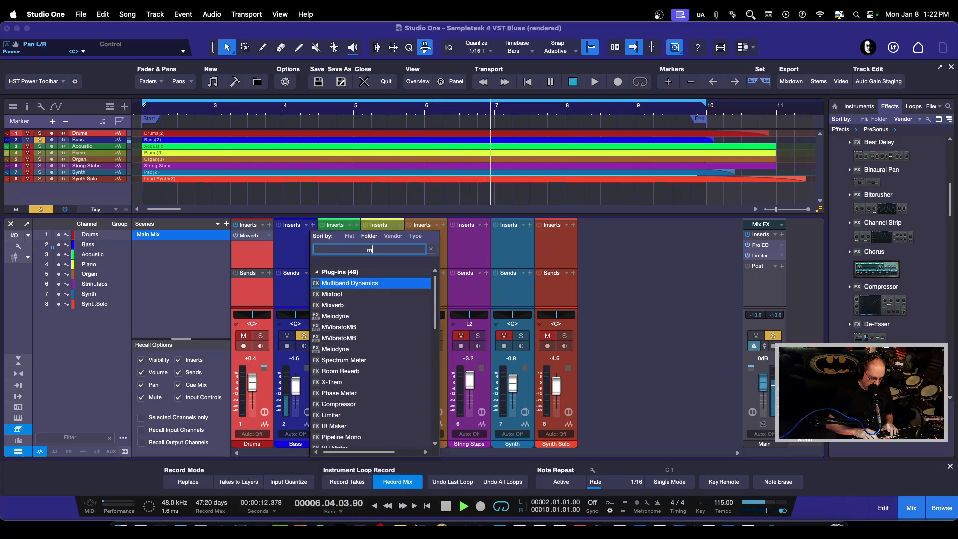
{"action": "type", "text": "ix"}
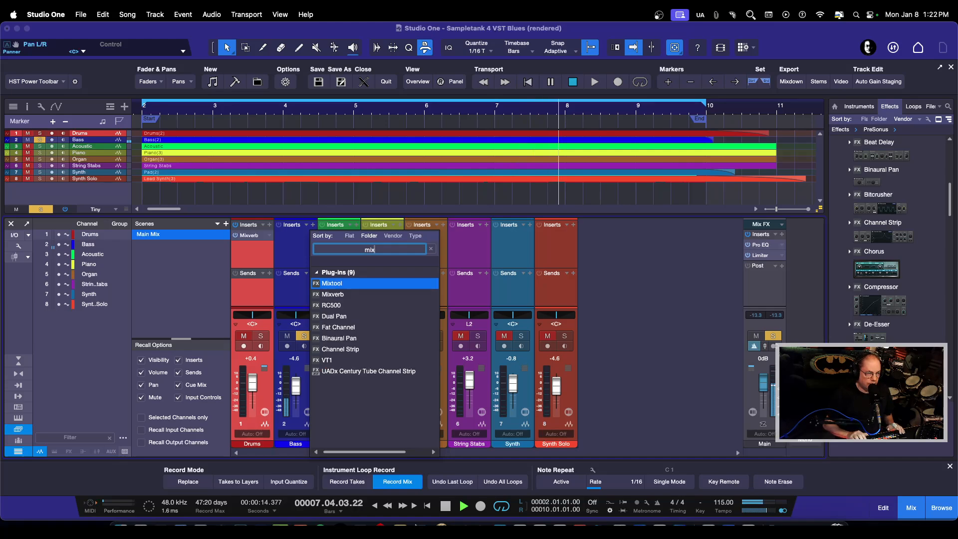
{"action": "left_click", "coordinate": [332, 294]}
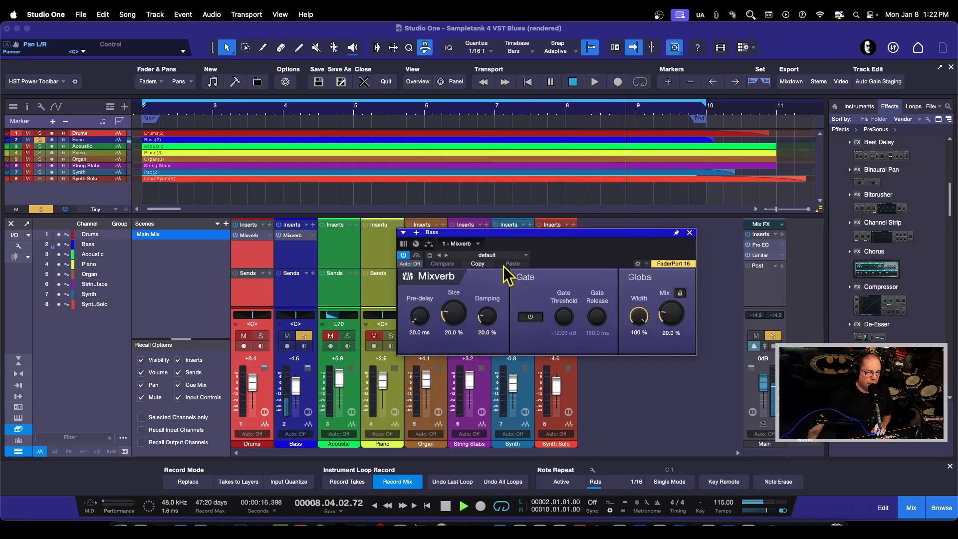
{"action": "left_click_drag", "start_coordinate": [551, 233], "coordinate": [580, 242]}
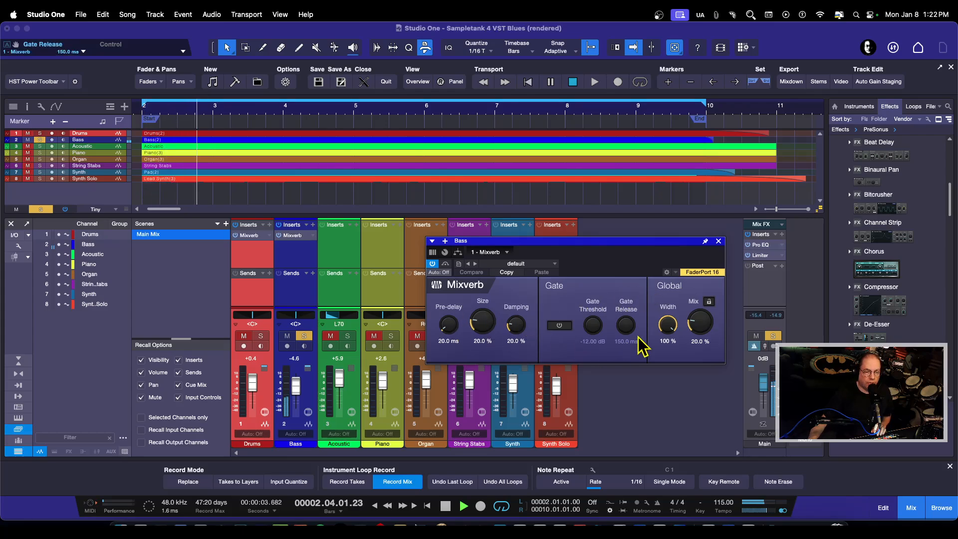
{"action": "key", "text": "space"}
{"action": "left_click", "coordinate": [718, 241]}
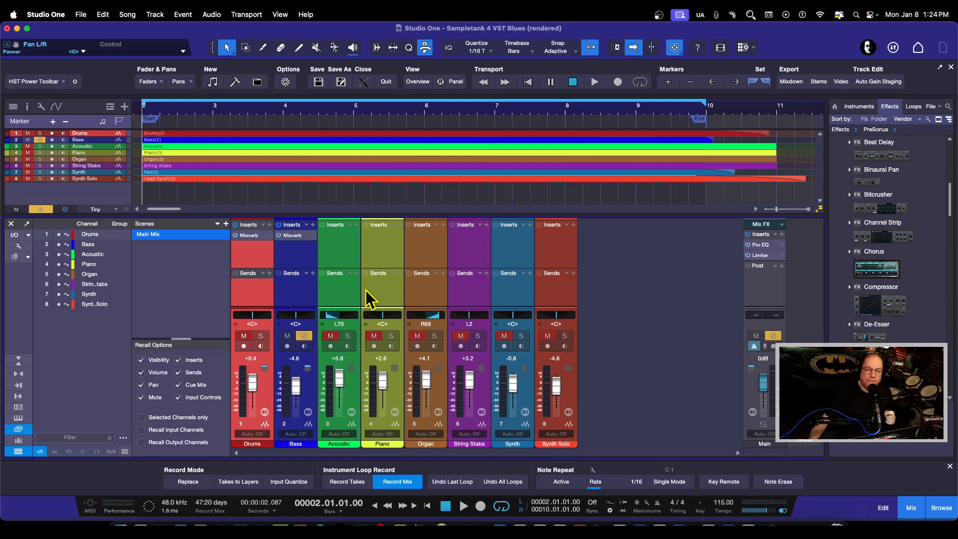
Remove the Mixverb inserts from the Bass and Drums channels.
{"action": "right_click", "coordinate": [299, 237]}
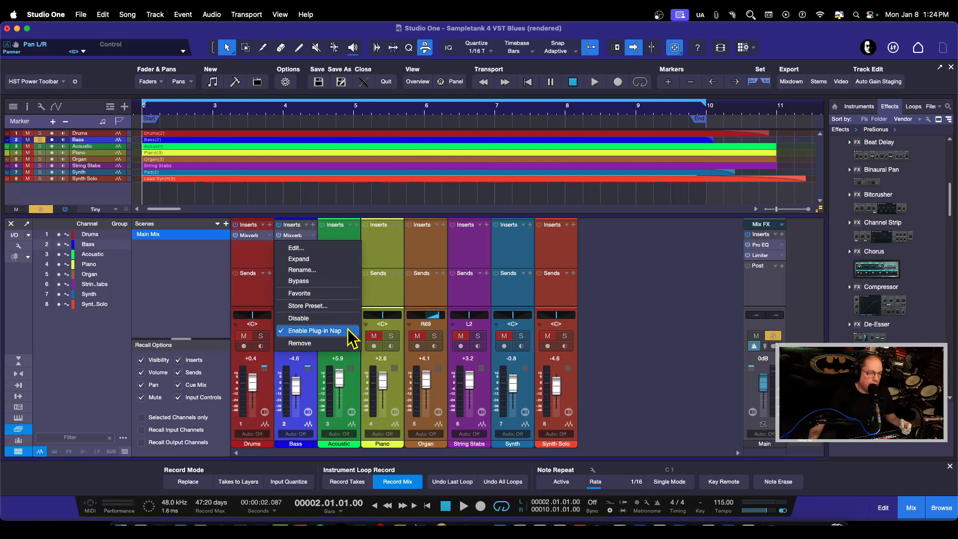
{"action": "left_click", "coordinate": [299, 343]}
{"action": "right_click", "coordinate": [255, 236]}
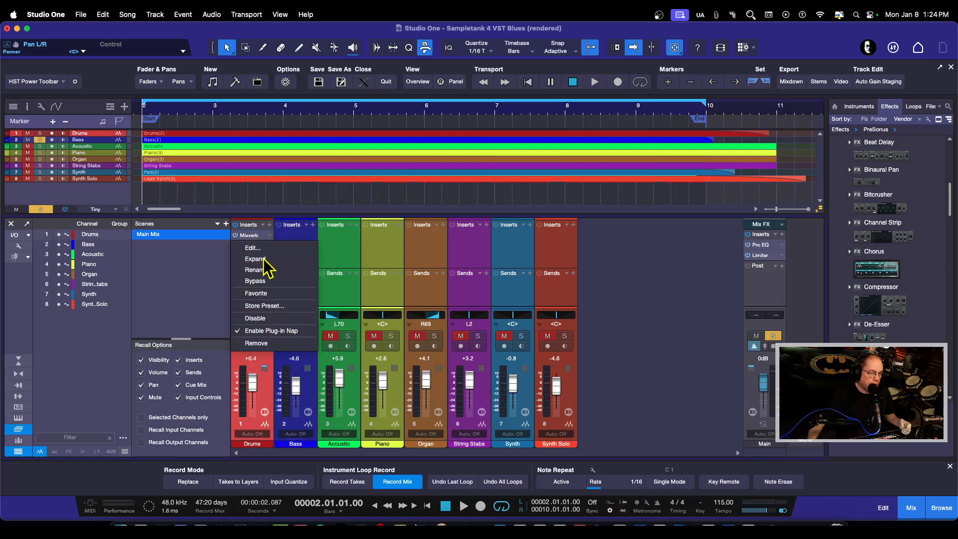
{"action": "left_click", "coordinate": [269, 344]}
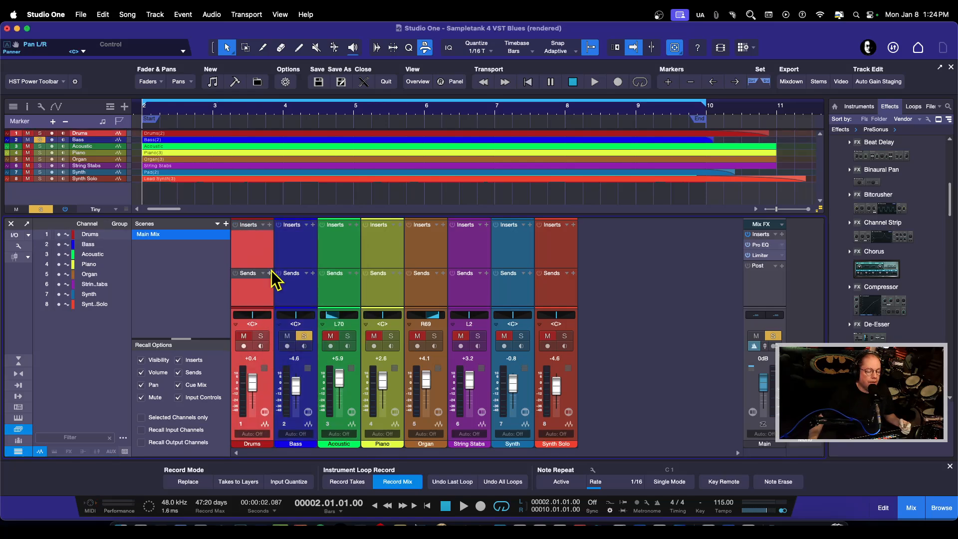
Add Mixverb from the effects browser as a send on the Drums channel with its own FX channel, and enlarge the mixer's Sends area.
{"action": "left_click_drag", "start_coordinate": [950, 195], "coordinate": [949, 252]}
{"action": "left_click", "coordinate": [893, 288]}
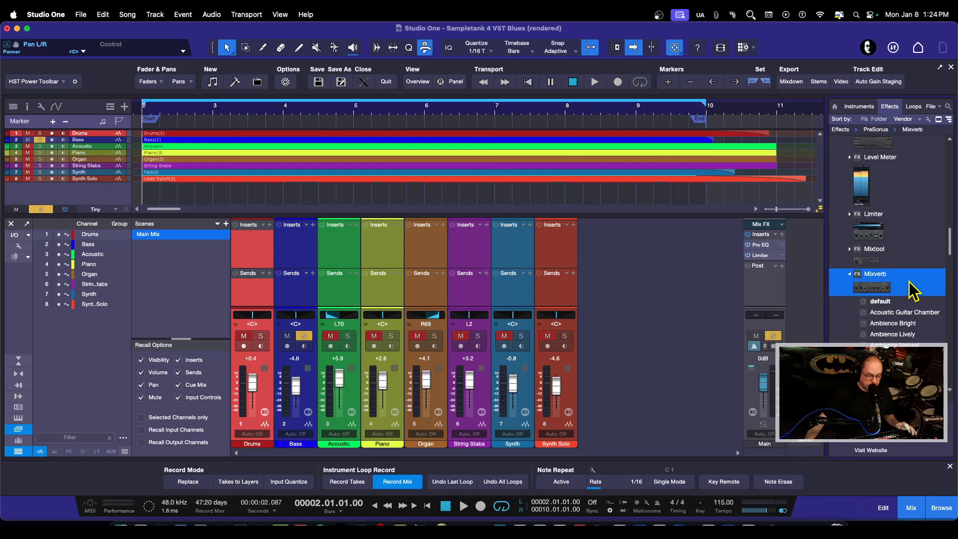
{"action": "left_click", "coordinate": [853, 281]}
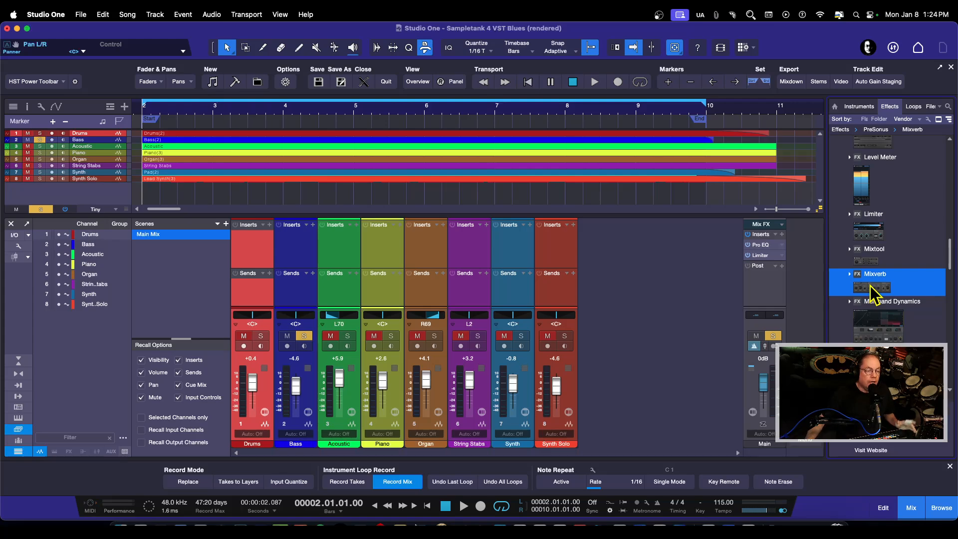
{"action": "left_click_drag", "start_coordinate": [875, 288], "coordinate": [252, 298]}
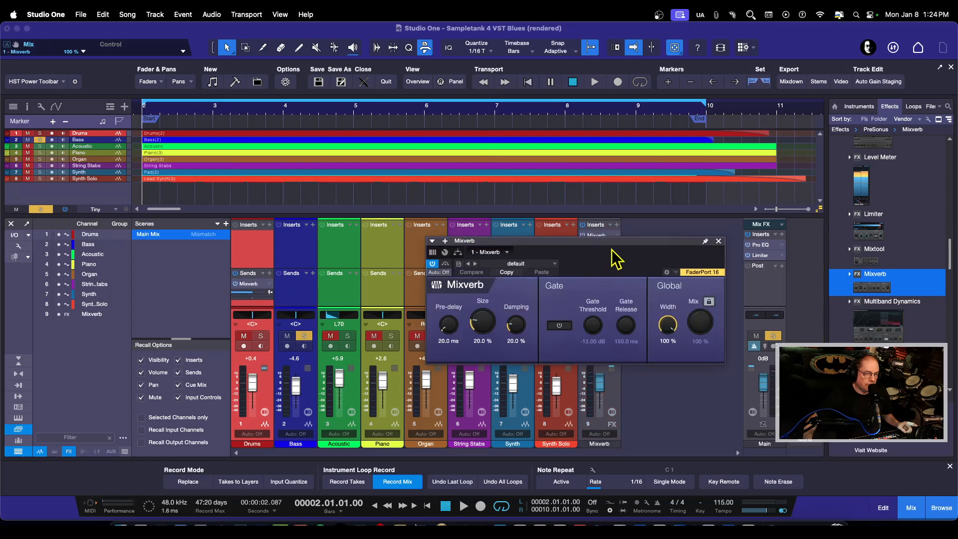
{"action": "left_click_drag", "start_coordinate": [619, 244], "coordinate": [660, 258]}
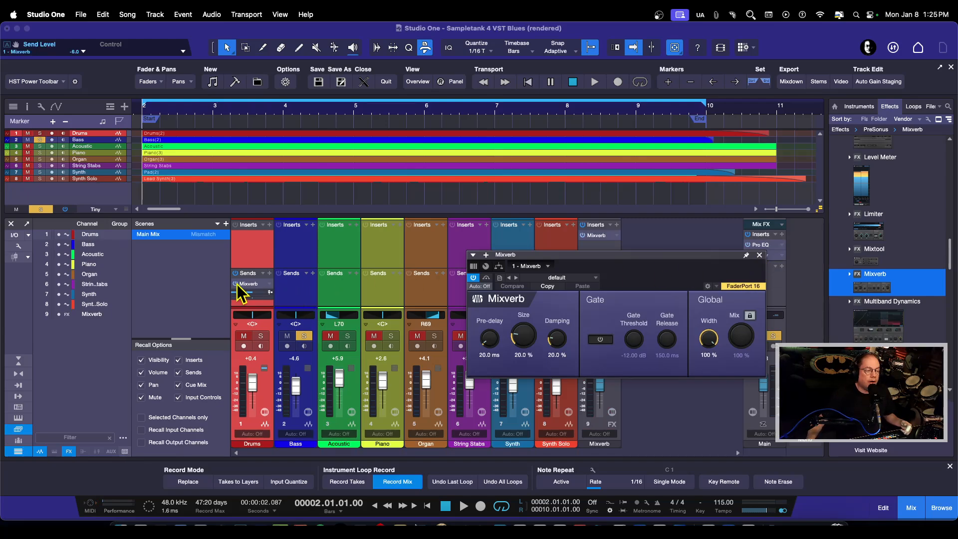
{"action": "left_click_drag", "start_coordinate": [304, 268], "coordinate": [306, 259]}
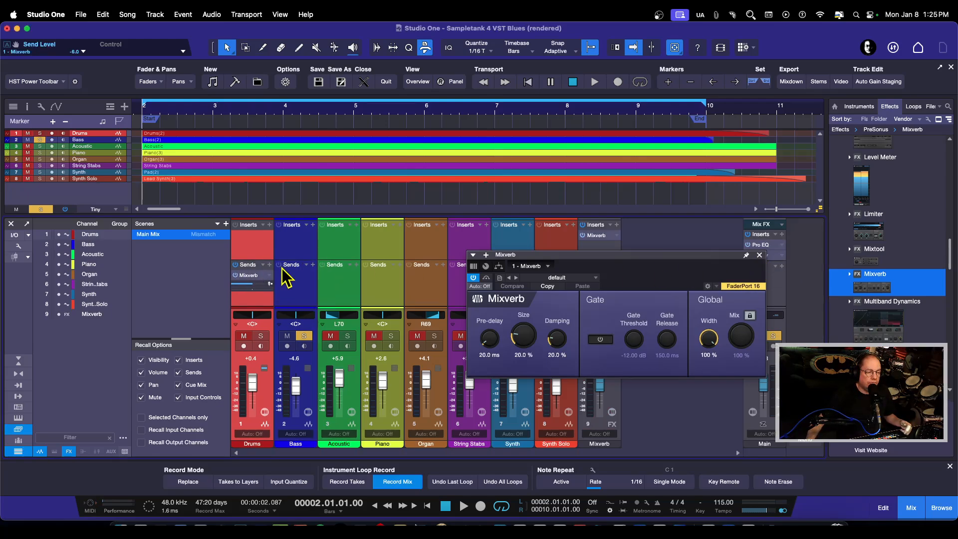
{"action": "left_click_drag", "start_coordinate": [628, 258], "coordinate": [660, 254]}
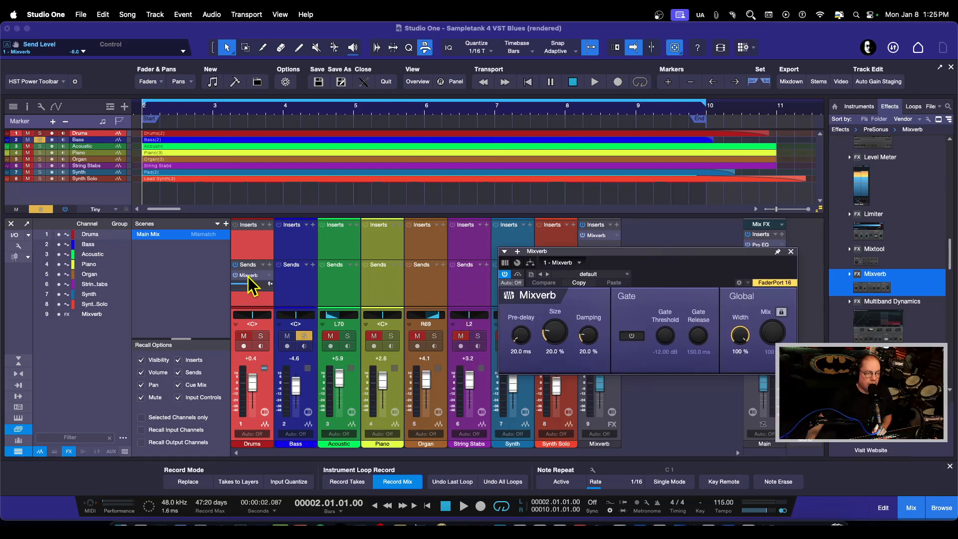
Clear the Bass solo and all other solo and mute states, and solo the Drums channel.
{"action": "left_click", "coordinate": [304, 336]}
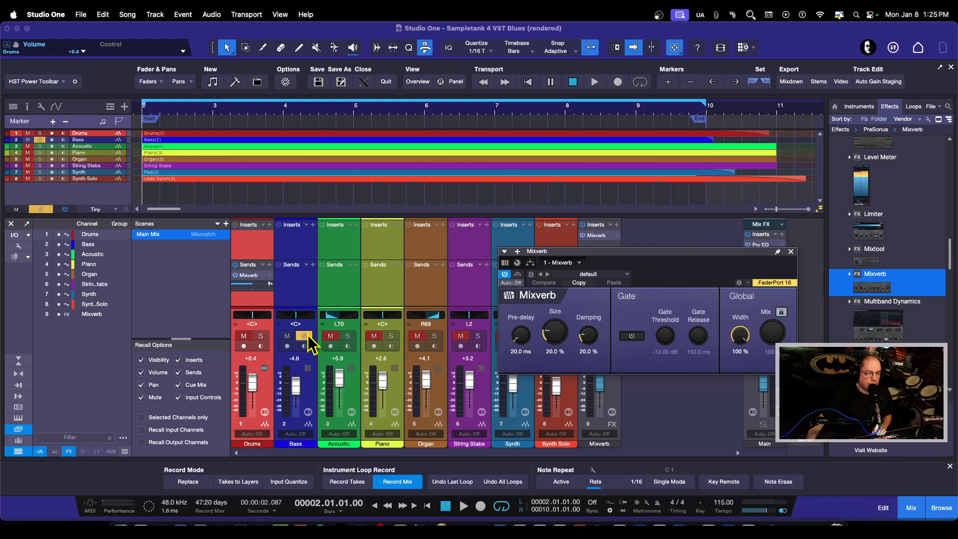
{"action": "left_click", "coordinate": [287, 336]}
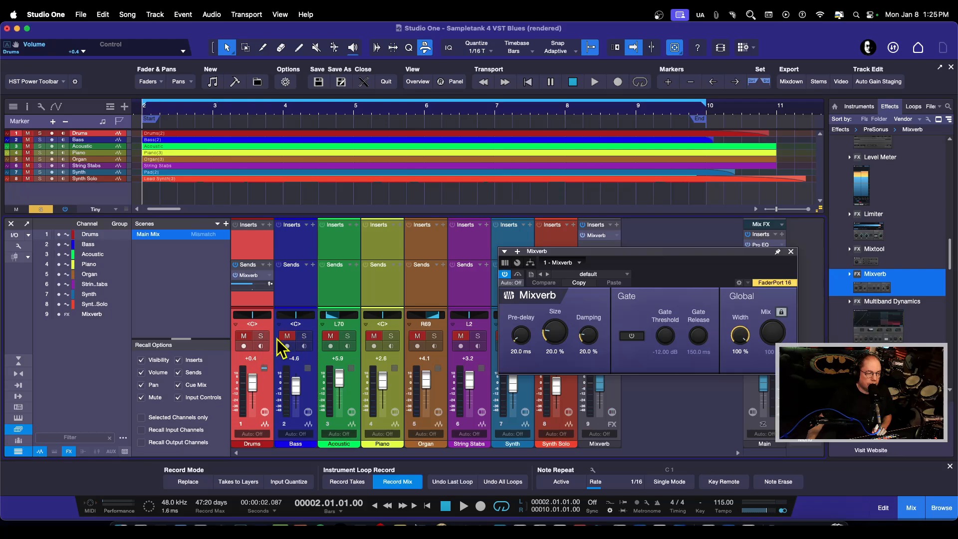
{"action": "left_click", "coordinate": [41, 209]}
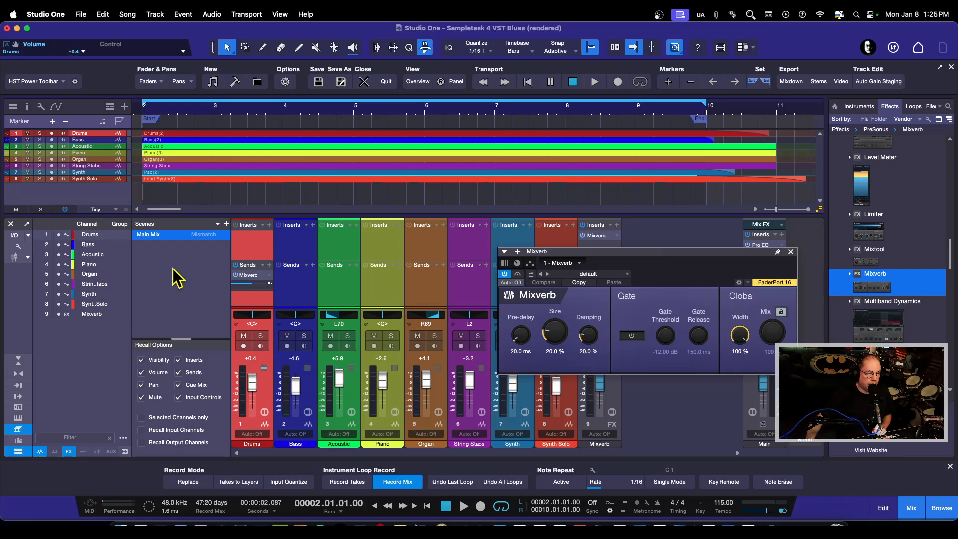
{"action": "left_click", "coordinate": [260, 335]}
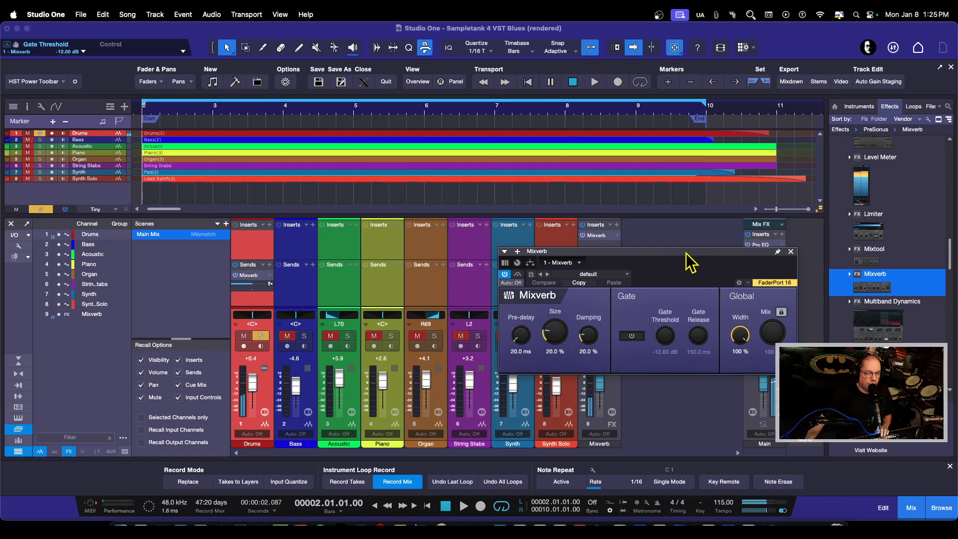
Solo and unsolo the Bass, Acoustic and String Stabs channels in turn to check how the Mixverb FX channel's solo state follows.
{"action": "left_click_drag", "start_coordinate": [685, 253], "coordinate": [661, 152]}
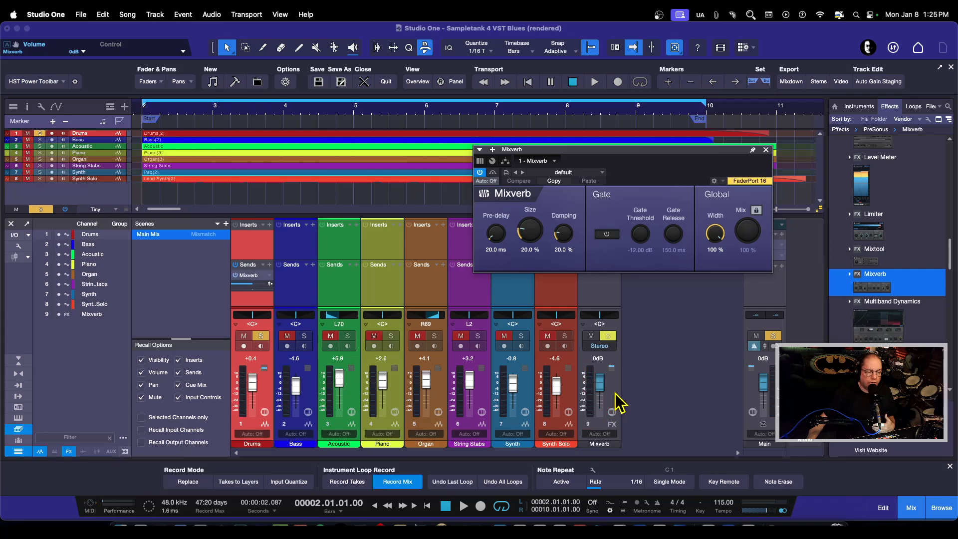
{"action": "left_click", "coordinate": [258, 337]}
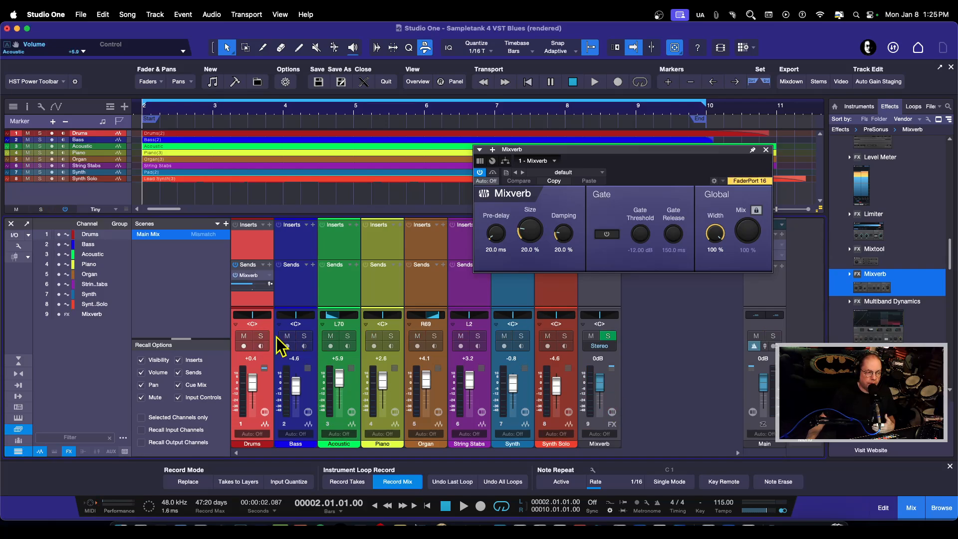
{"action": "left_click", "coordinate": [305, 336]}
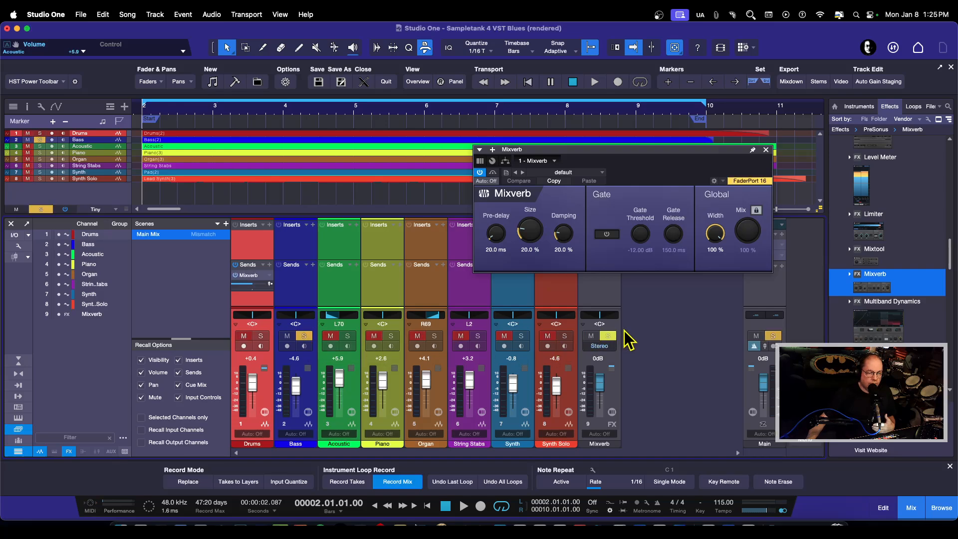
{"action": "left_click", "coordinate": [304, 336]}
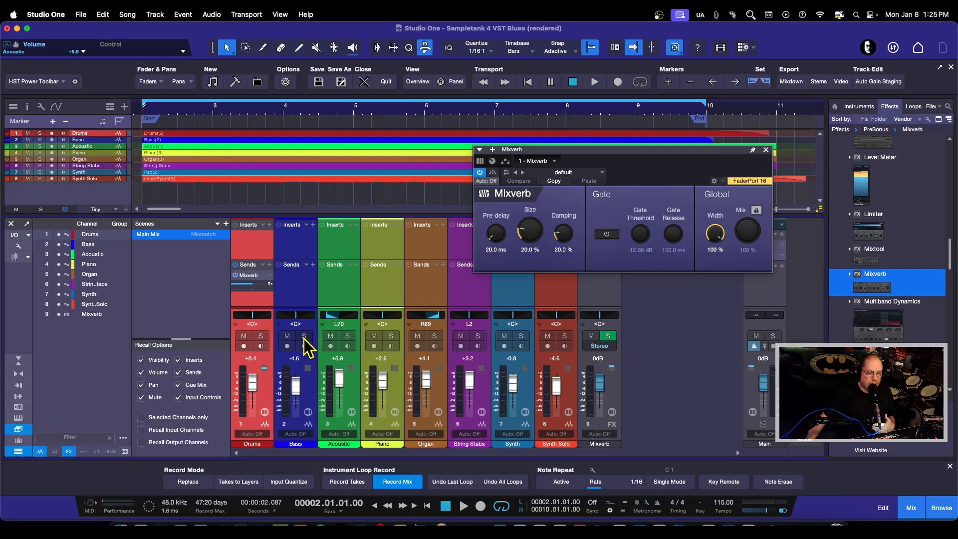
{"action": "left_click", "coordinate": [351, 338]}
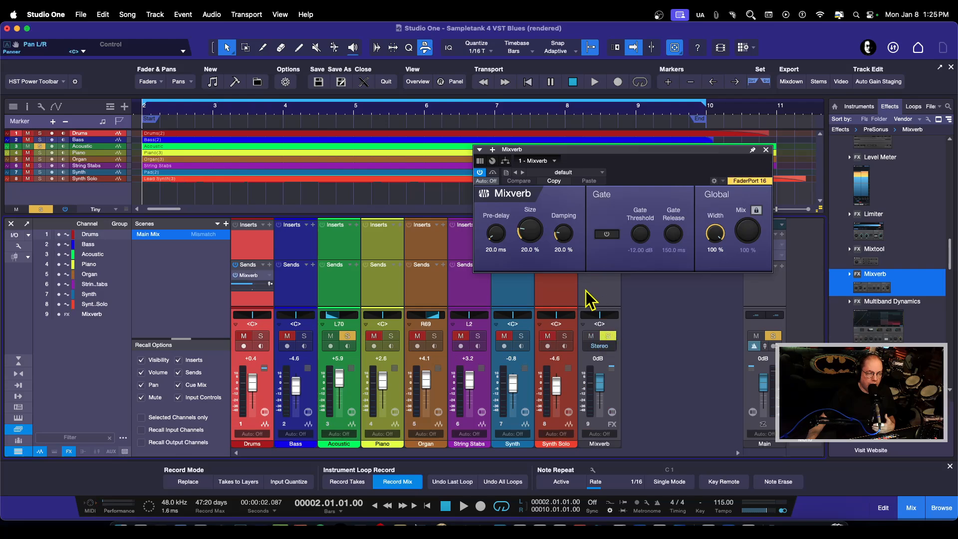
{"action": "left_click", "coordinate": [348, 337]}
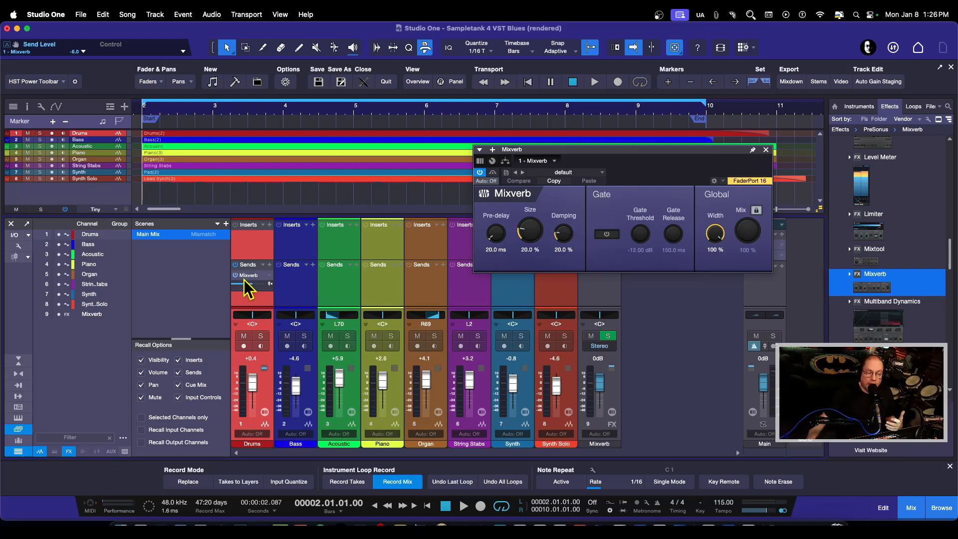
{"action": "left_click", "coordinate": [477, 336]}
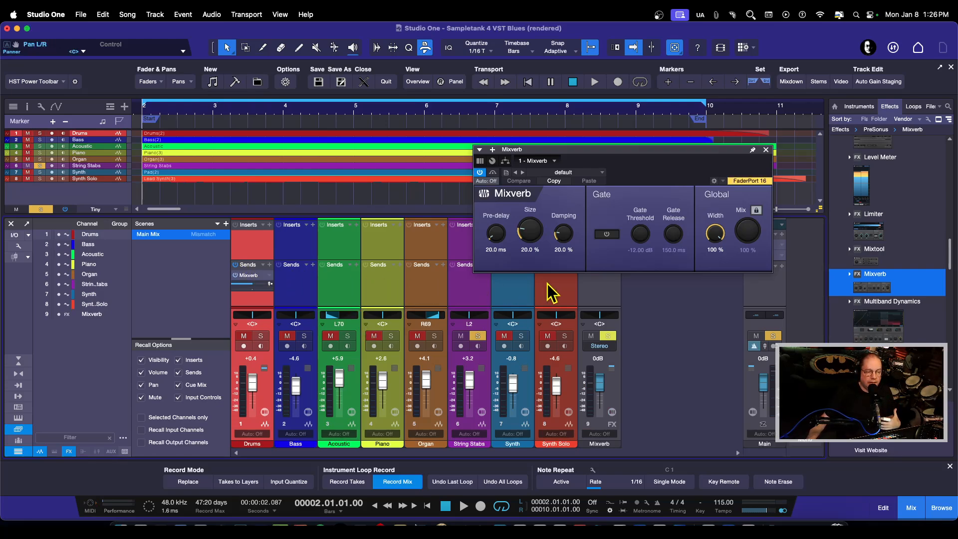
{"action": "left_click", "coordinate": [606, 295]}
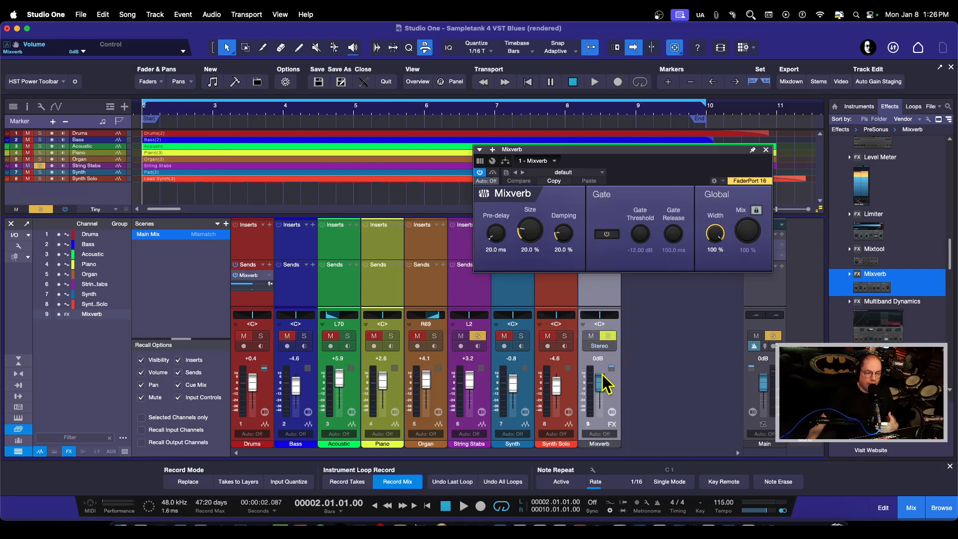
{"action": "left_click", "coordinate": [477, 336]}
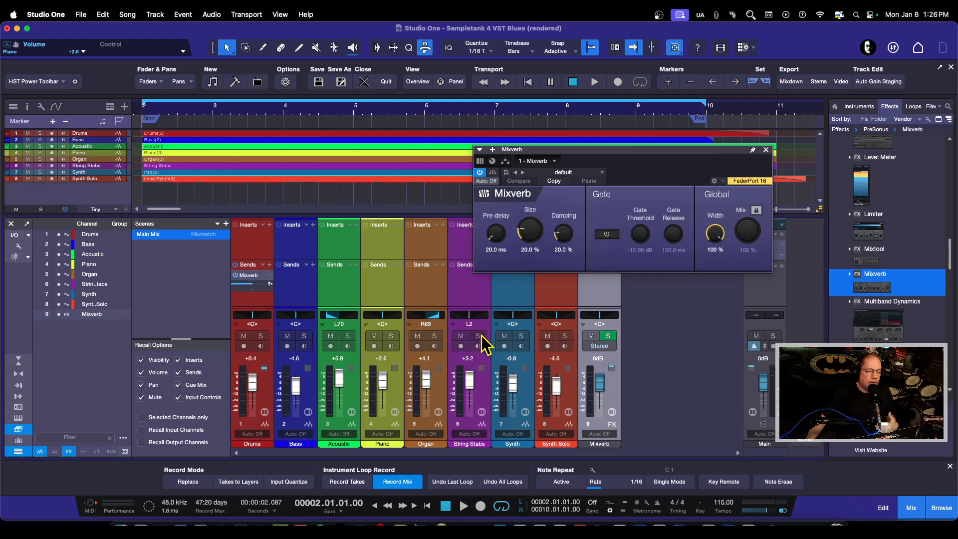
Uncover the Mixverb FX channel, solo the Drums channel and play a passage with its Mixverb send active.
{"action": "left_click_drag", "start_coordinate": [660, 152], "coordinate": [709, 118]}
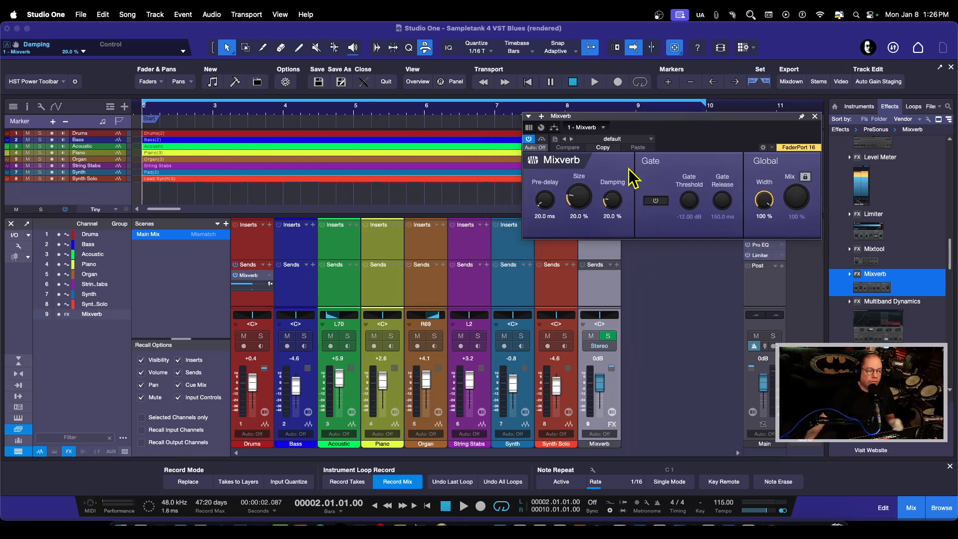
{"action": "left_click", "coordinate": [260, 335]}
{"action": "key", "text": "space"}
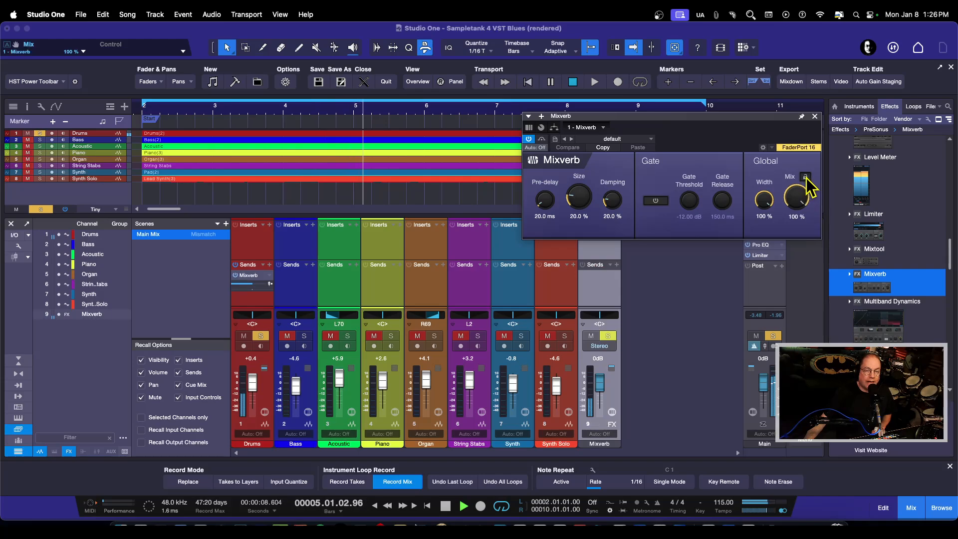
{"action": "key", "text": "space"}
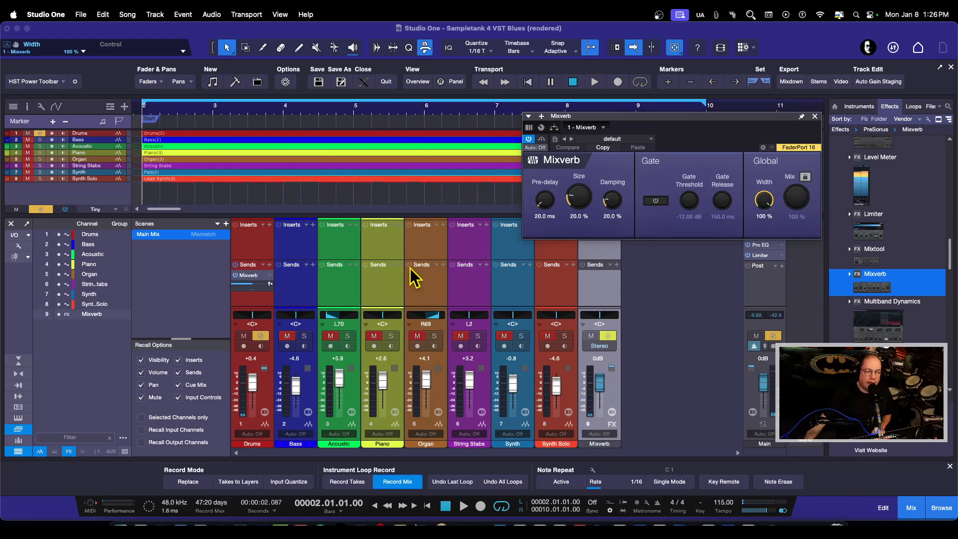
Lower the Drums channel's Mixverb send level while the song plays, and stop playback.
{"action": "mouse_move", "coordinate": [242, 286]}
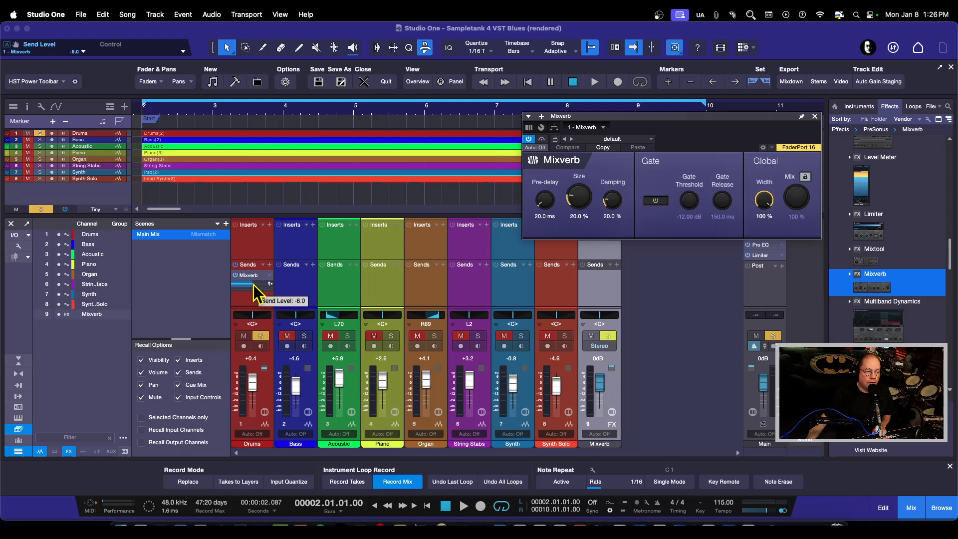
{"action": "key", "text": "space"}
{"action": "left_click_drag", "start_coordinate": [253, 284], "coordinate": [247, 288]}
{"action": "key", "text": "space"}
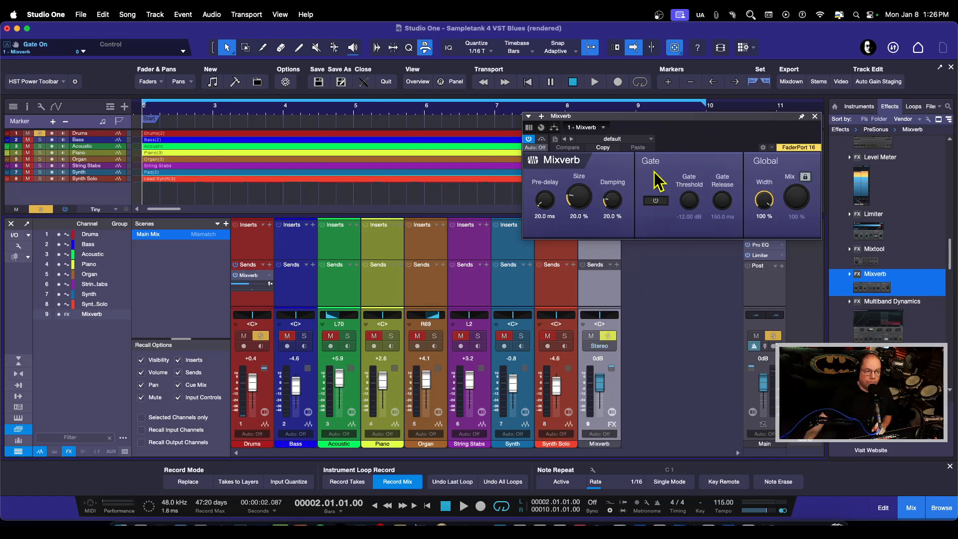
Set Mixverb's size to 62.5 % and its pre-delay to 75 ms while the soloed Drums play.
{"action": "key", "text": "space"}
{"action": "left_click_drag", "start_coordinate": [582, 199], "coordinate": [573, 181]}
{"action": "left_click_drag", "start_coordinate": [547, 209], "coordinate": [549, 202]}
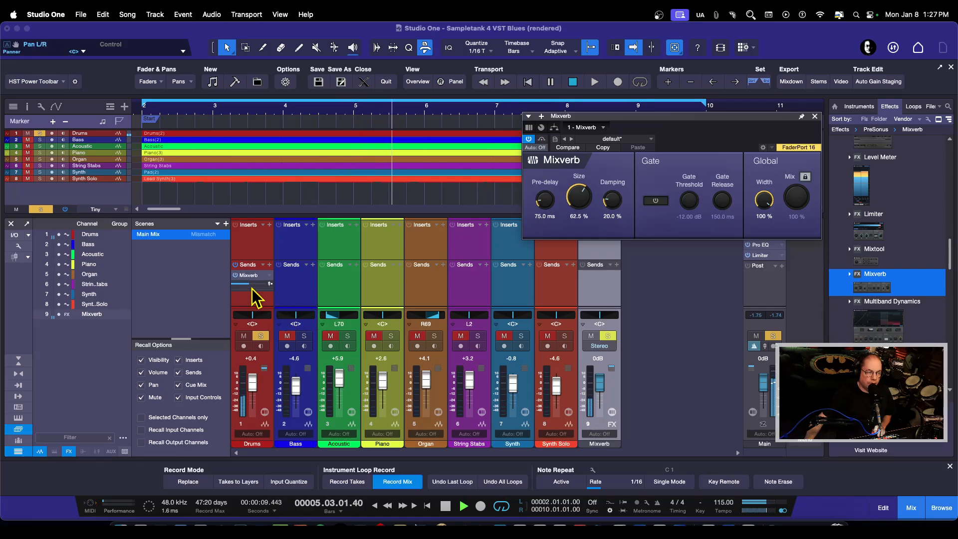
Lower the Drums channel's Mixverb send to -25.3 dB, stop playback, and leave the FX channel's plug-in window closed after checking it.
{"action": "mouse_move", "coordinate": [248, 284]}
{"action": "left_mouse_down"}
{"action": "mouse_move", "coordinate": [235, 295]}
{"action": "mouse_move", "coordinate": [243, 286]}
{"action": "left_mouse_up"}
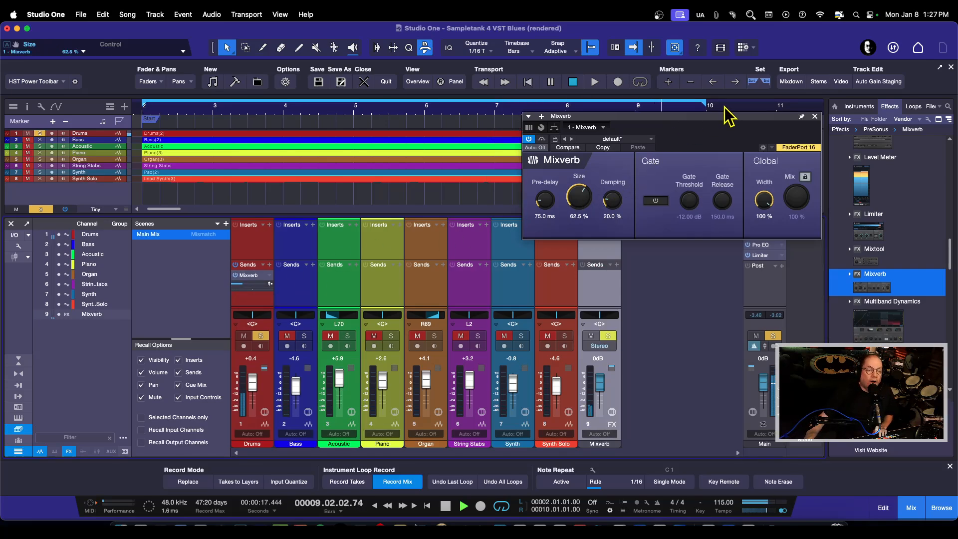
{"action": "key", "text": "space"}
{"action": "left_click", "coordinate": [815, 117]}
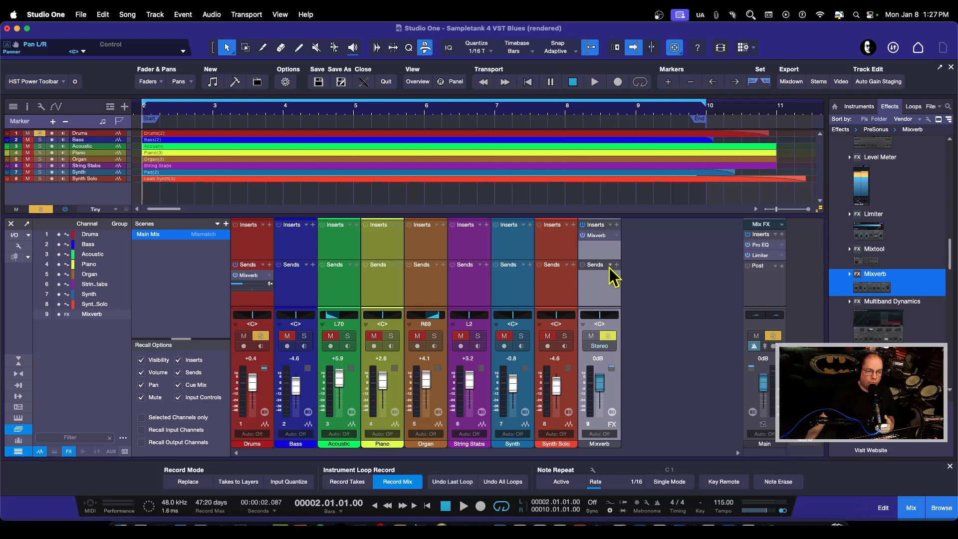
{"action": "left_click", "coordinate": [601, 236]}
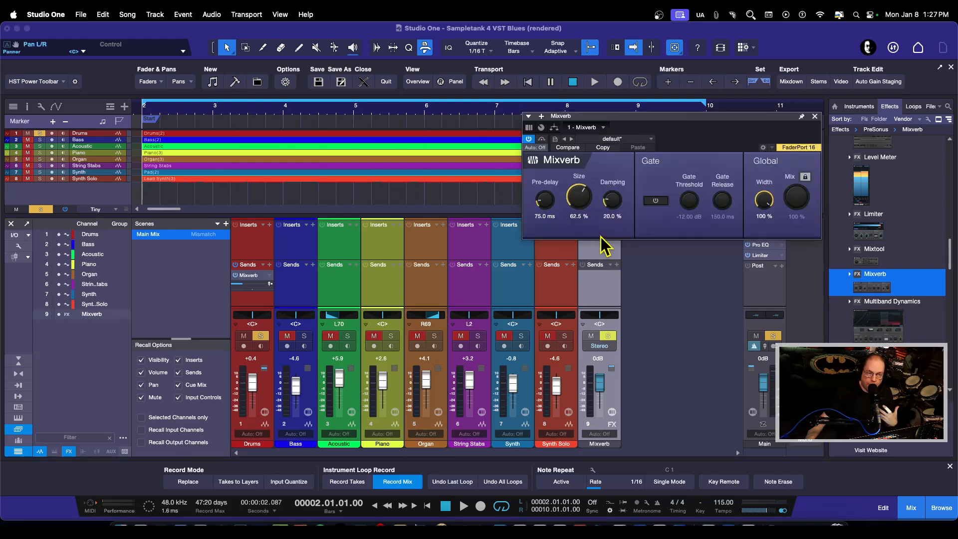
{"action": "left_click", "coordinate": [813, 120]}
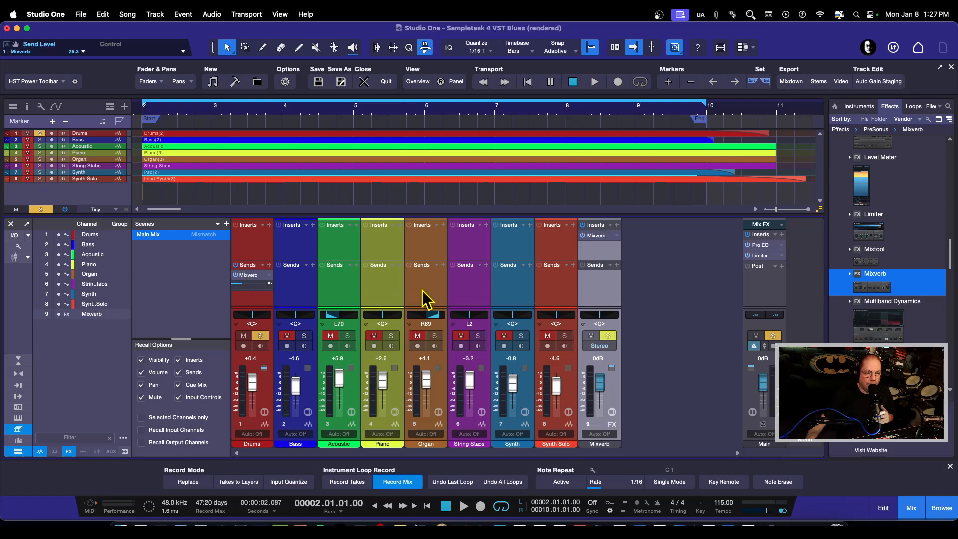
Add a send from the Bass channel to the existing Mixverb FX channel and open the plug-in from that send.
{"action": "left_click", "coordinate": [313, 266]}
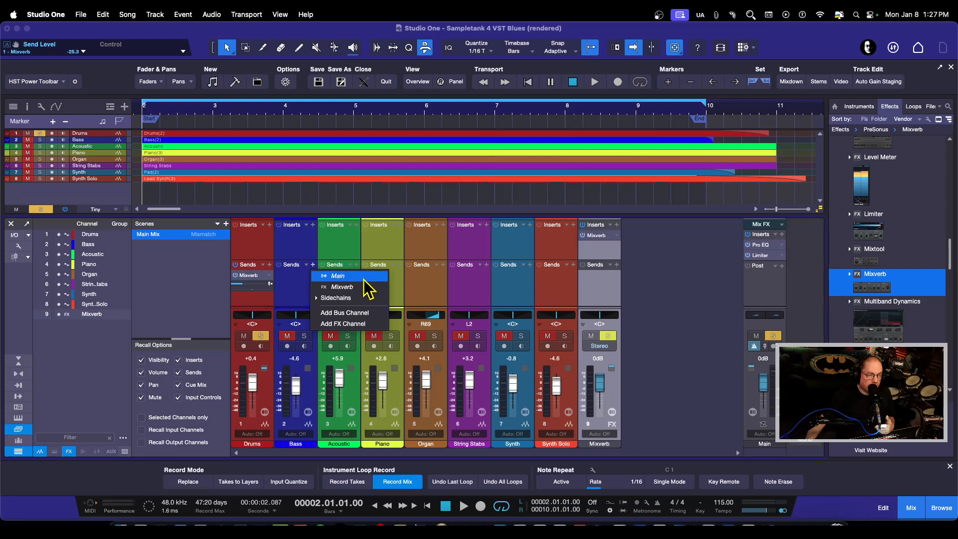
{"action": "left_click", "coordinate": [341, 290]}
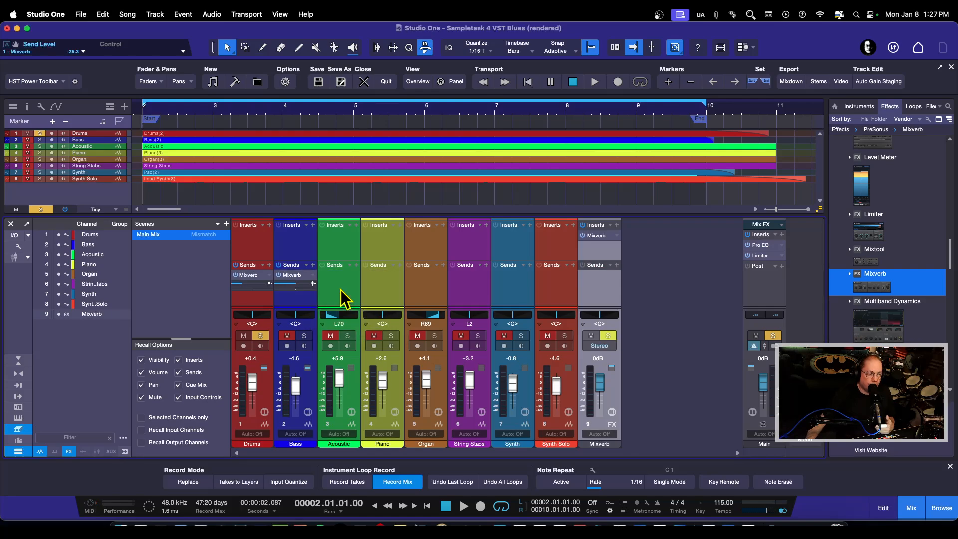
{"action": "double_click", "coordinate": [293, 276]}
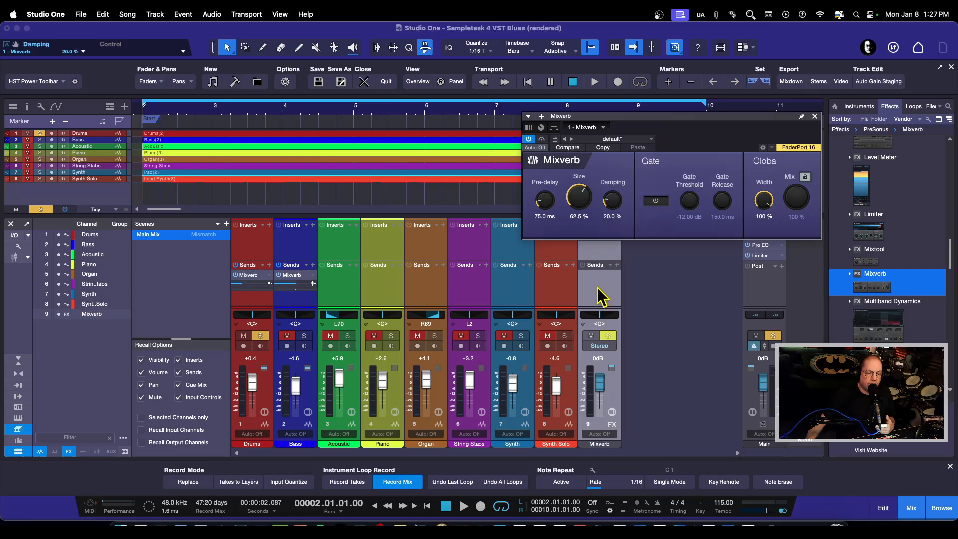
Switch the solo from Drums to Bass during playback and lower the Bass channel's Mixverb send to -32.7 dB.
{"action": "key", "text": "space"}
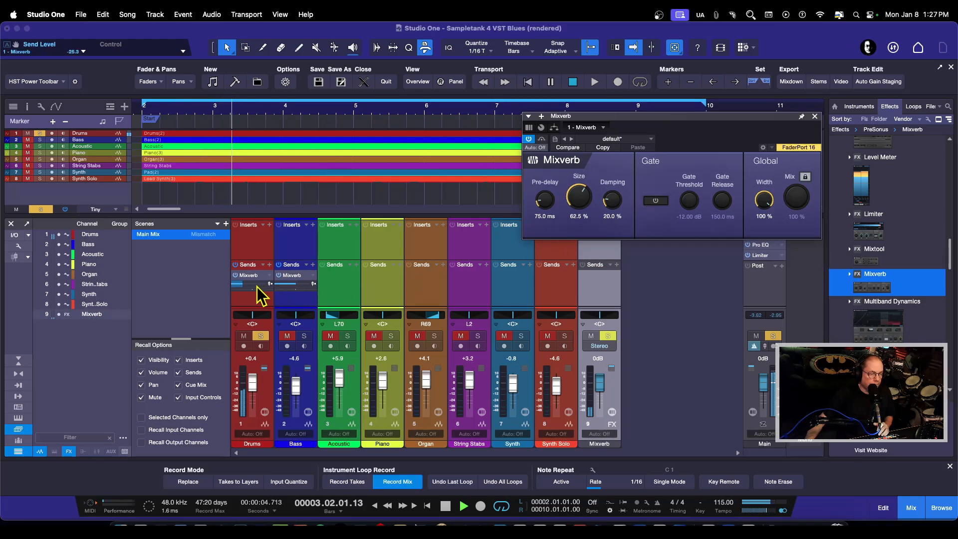
{"action": "left_click", "coordinate": [260, 336]}
{"action": "left_click", "coordinate": [304, 336]}
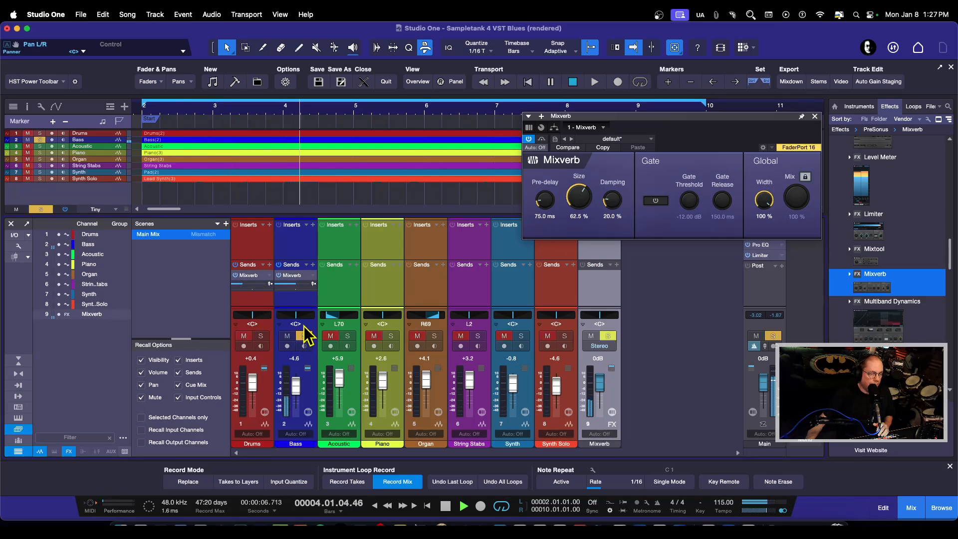
{"action": "left_click_drag", "start_coordinate": [295, 285], "coordinate": [283, 286]}
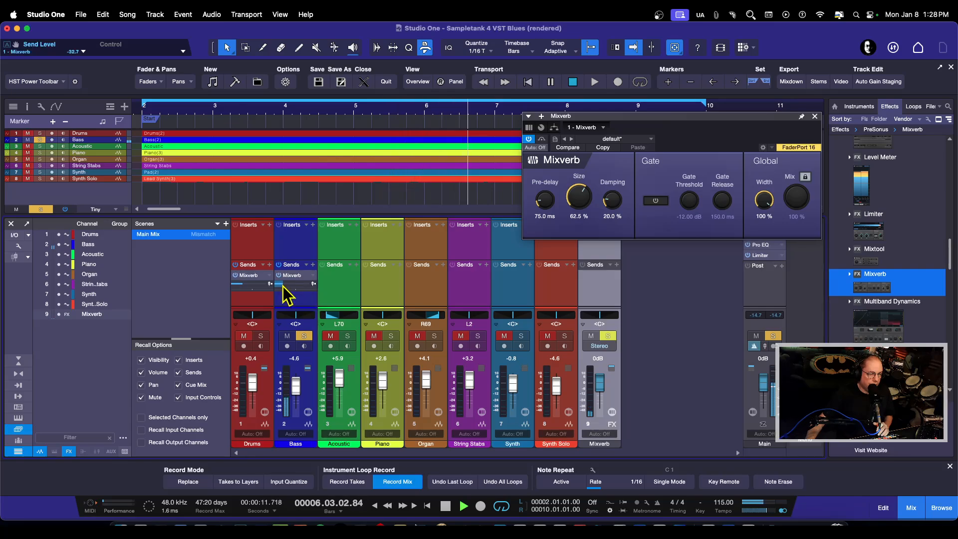
Add a send from the Acoustic channel to Mixverb, solo Acoustic instead of Bass, and lower its send level during playback.
{"action": "left_click", "coordinate": [356, 265]}
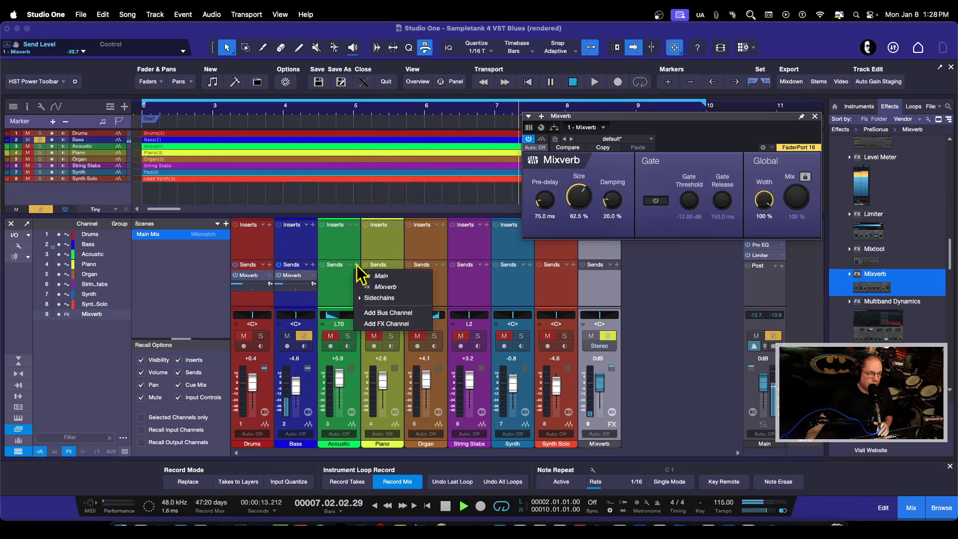
{"action": "left_click", "coordinate": [383, 288]}
{"action": "left_click", "coordinate": [304, 336]}
{"action": "left_click", "coordinate": [352, 336]}
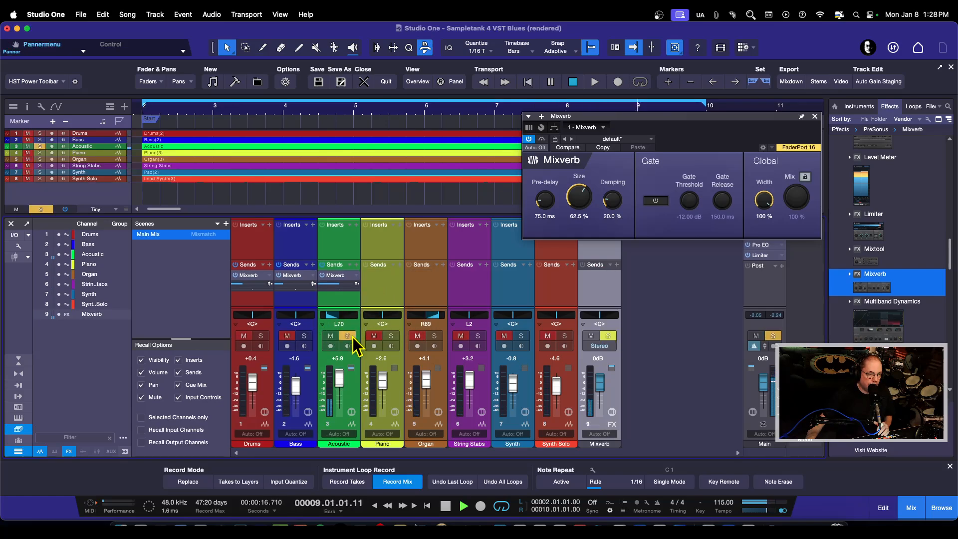
{"action": "left_click_drag", "start_coordinate": [336, 286], "coordinate": [331, 287]}
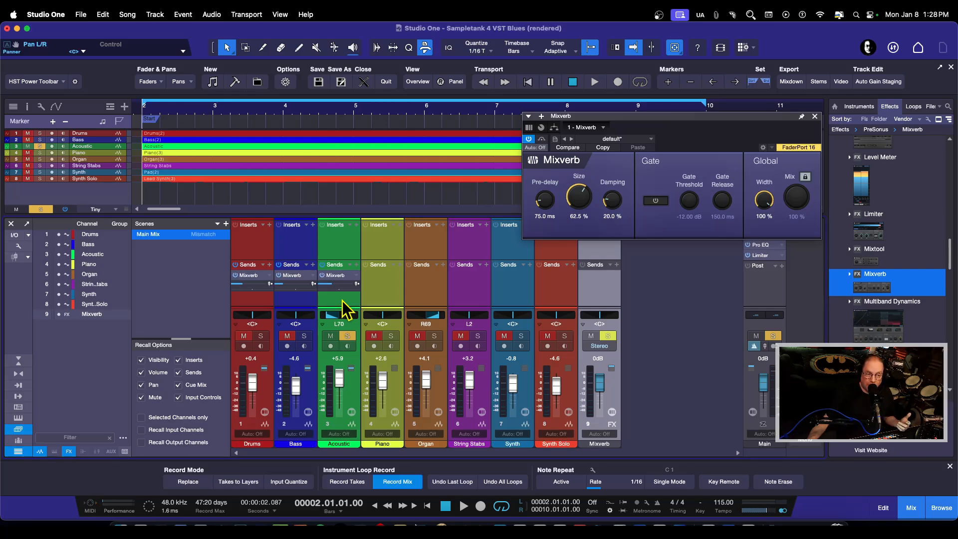
Look further down the effects browser list past Mixverb and close the Mixverb plug-in window.
{"action": "left_click_drag", "start_coordinate": [705, 119], "coordinate": [637, 121]}
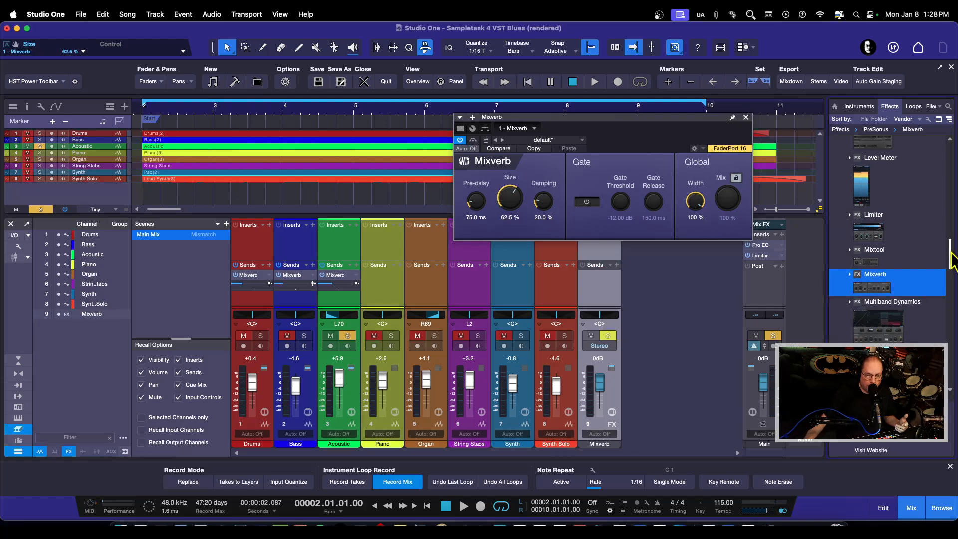
{"action": "left_click_drag", "start_coordinate": [950, 252], "coordinate": [950, 260]}
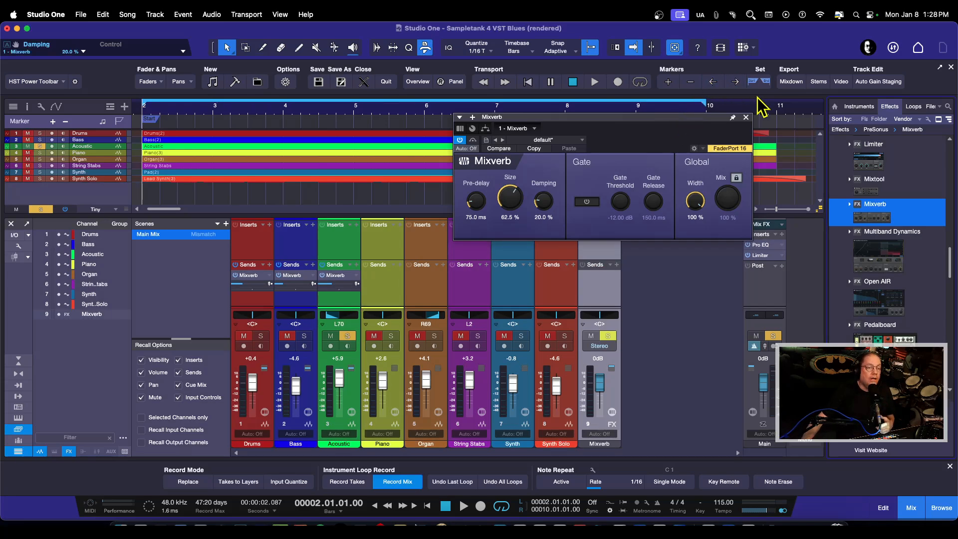
{"action": "left_click", "coordinate": [746, 117]}
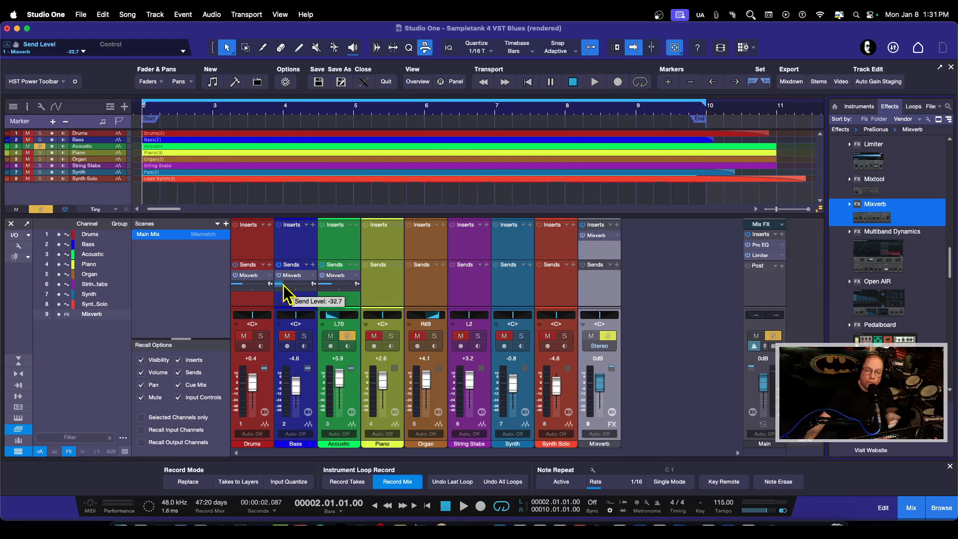
Play the song while adding the Drums and Bass channels to the Acoustic solo, and stop playback.
{"action": "key", "text": "space"}
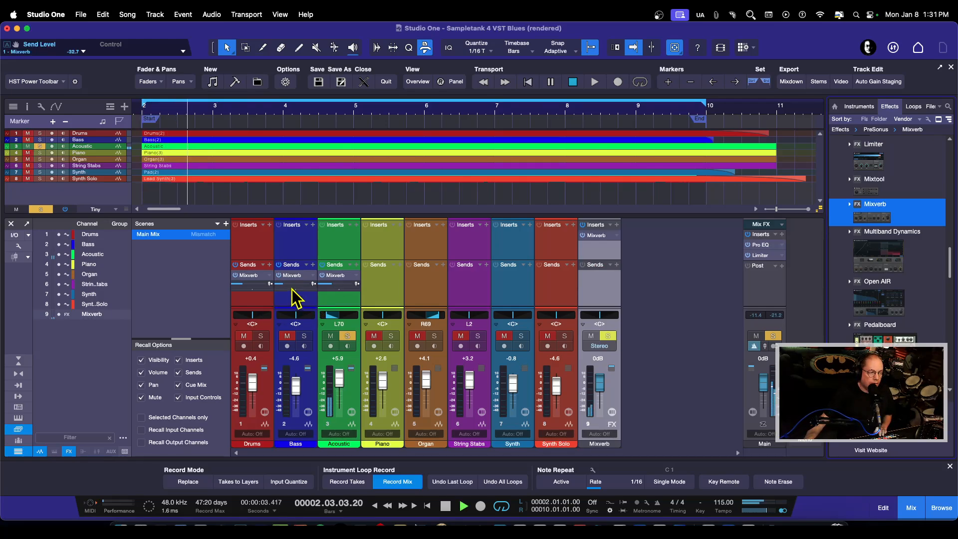
{"action": "left_click", "coordinate": [264, 336]}
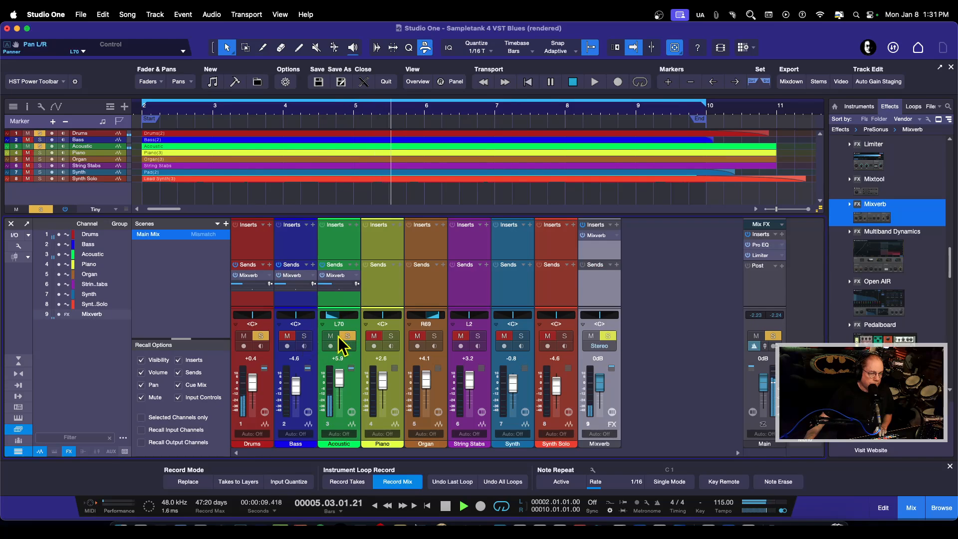
{"action": "left_click", "coordinate": [304, 336]}
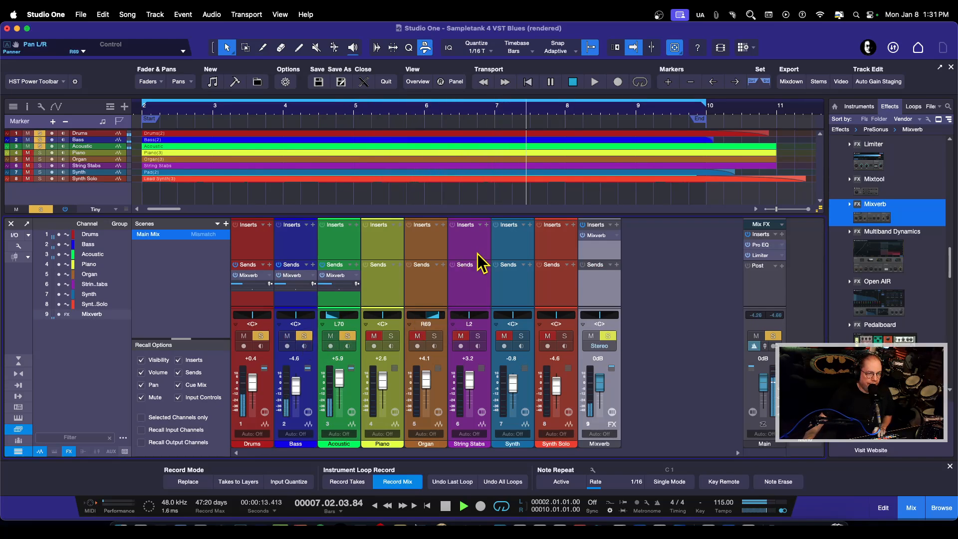
{"action": "key", "text": "space"}
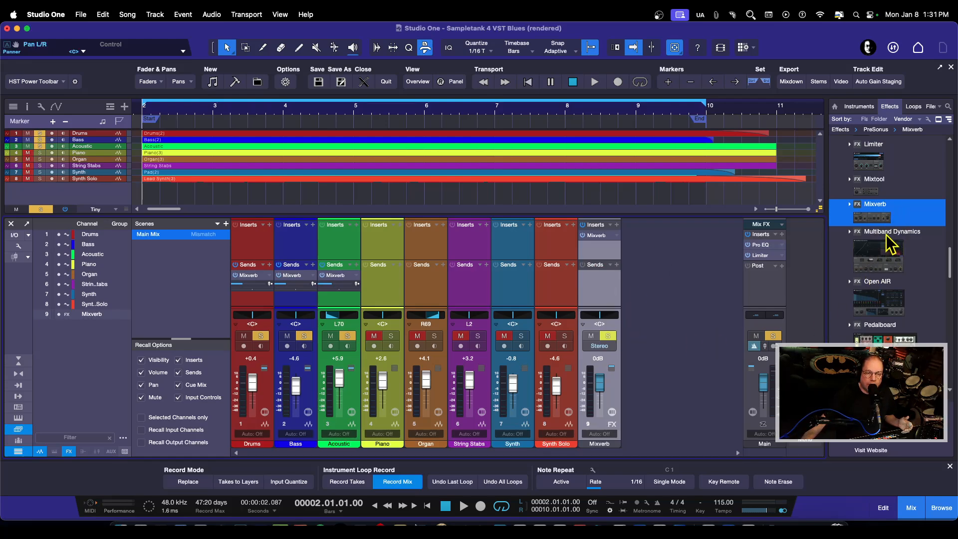
Add the PreSonus Chorus effect to the mixer on its own FX channel beside Mixverb and close its plug-in window.
{"action": "scroll", "coordinate": [892, 244], "scroll_direction": "up", "scroll_amount": 10}
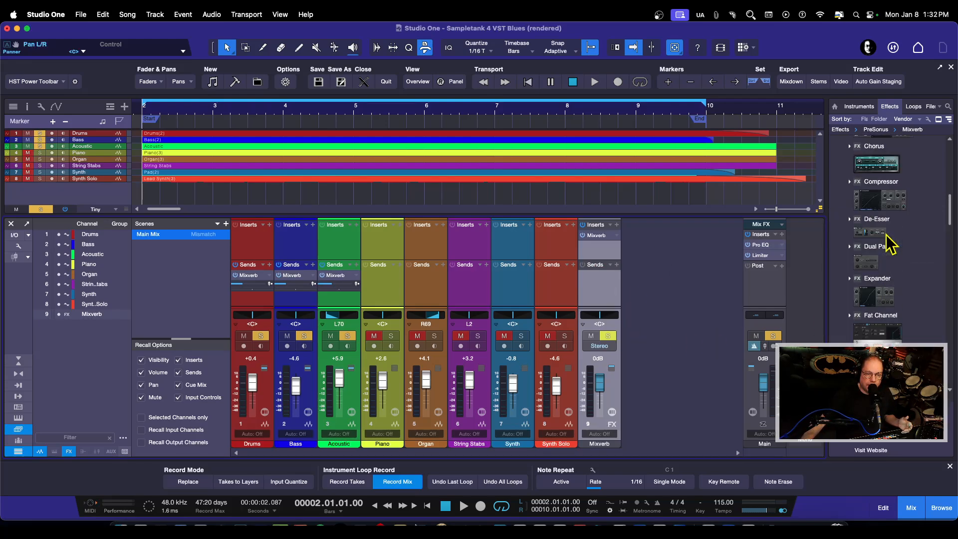
{"action": "scroll", "coordinate": [892, 244], "scroll_direction": "up", "scroll_amount": 2}
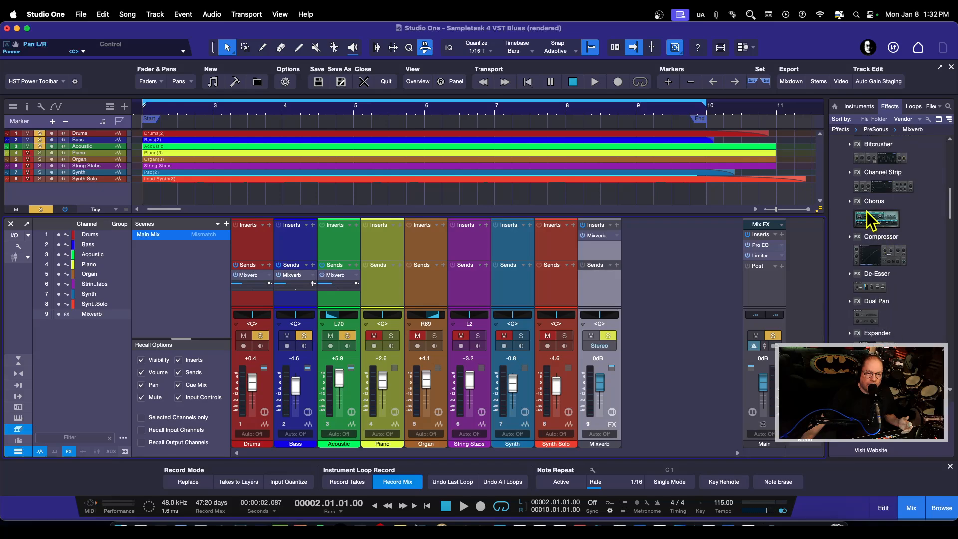
{"action": "left_click_drag", "start_coordinate": [874, 220], "coordinate": [656, 314]}
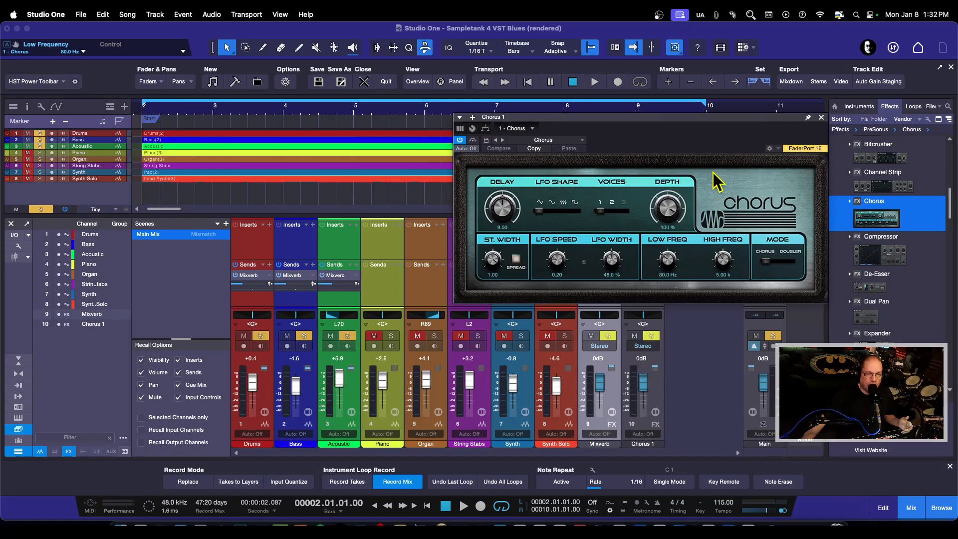
{"action": "left_click_drag", "start_coordinate": [689, 118], "coordinate": [554, 101]}
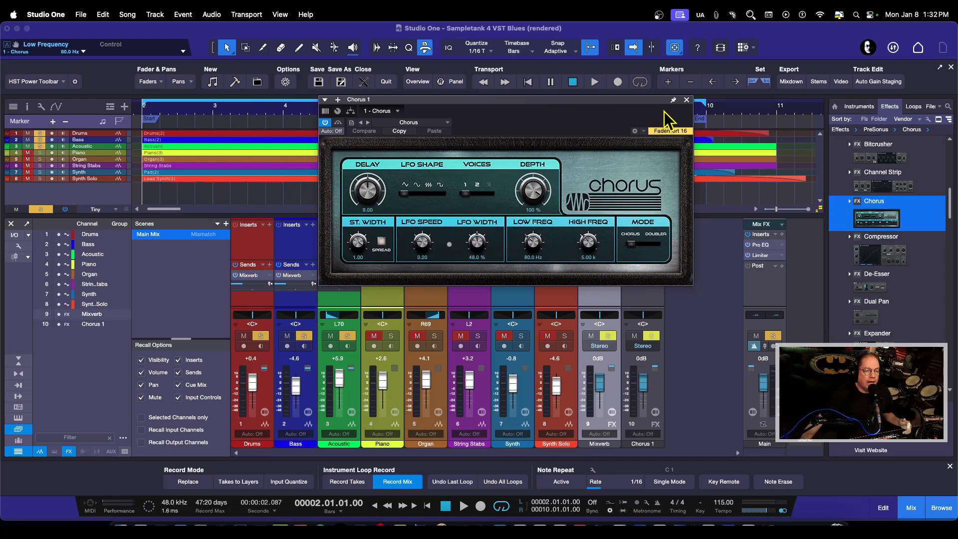
{"action": "left_click", "coordinate": [687, 100]}
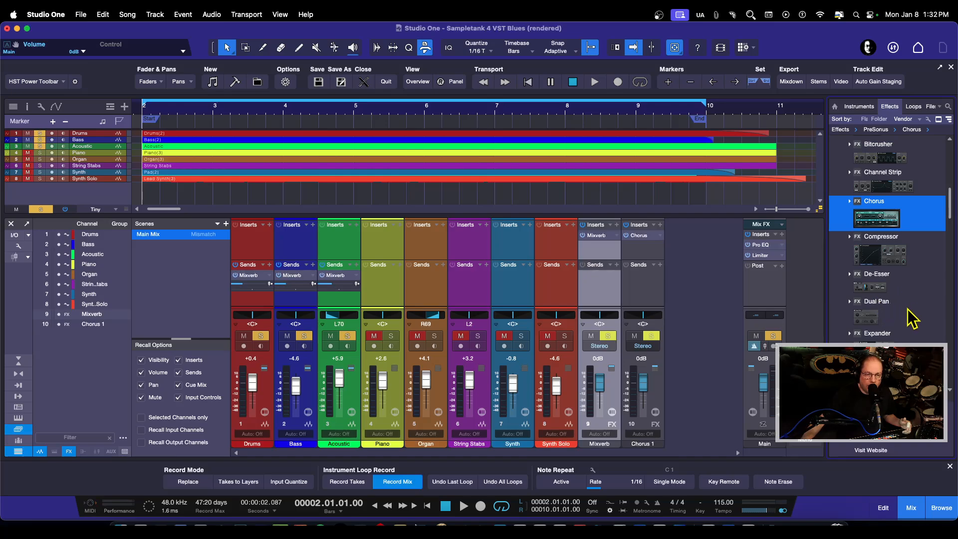
Add the PreSonus Beat Delay effect to the mixer on its own FX channel after Chorus and close its plug-in window.
{"action": "scroll", "coordinate": [906, 298], "scroll_direction": "down", "scroll_amount": 1}
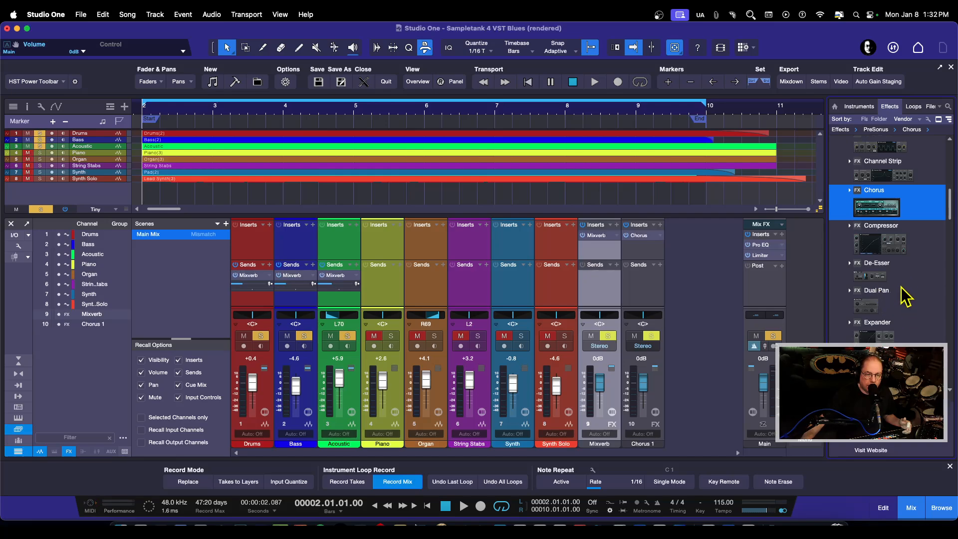
{"action": "scroll", "coordinate": [905, 299], "scroll_direction": "down", "scroll_amount": 4}
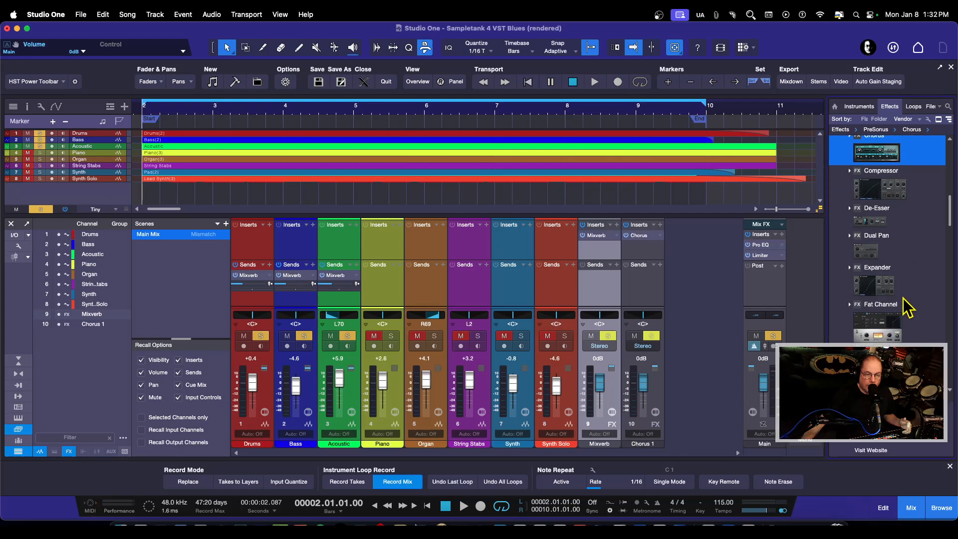
{"action": "scroll", "coordinate": [907, 307], "scroll_direction": "up", "scroll_amount": 15}
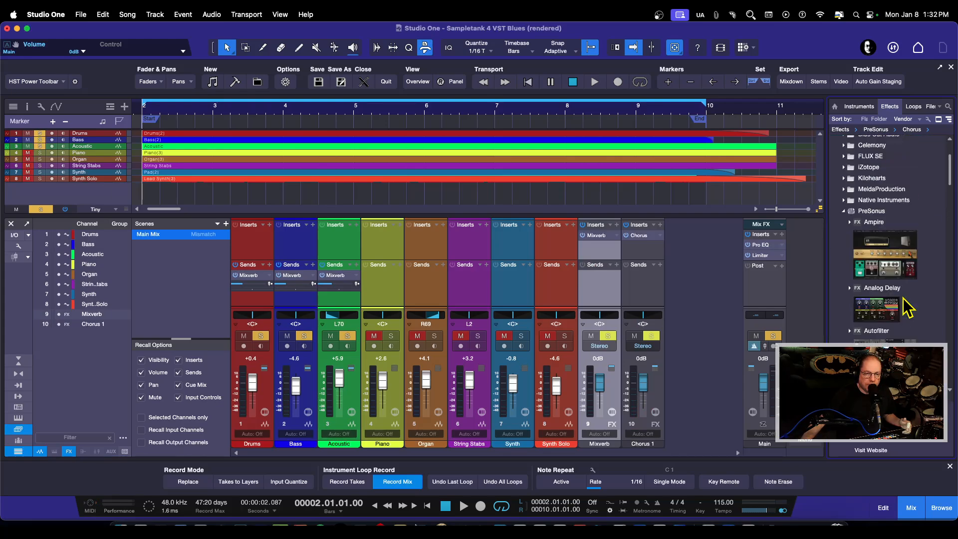
{"action": "scroll", "coordinate": [907, 307], "scroll_direction": "down", "scroll_amount": 2}
{"action": "double_click", "coordinate": [874, 318]}
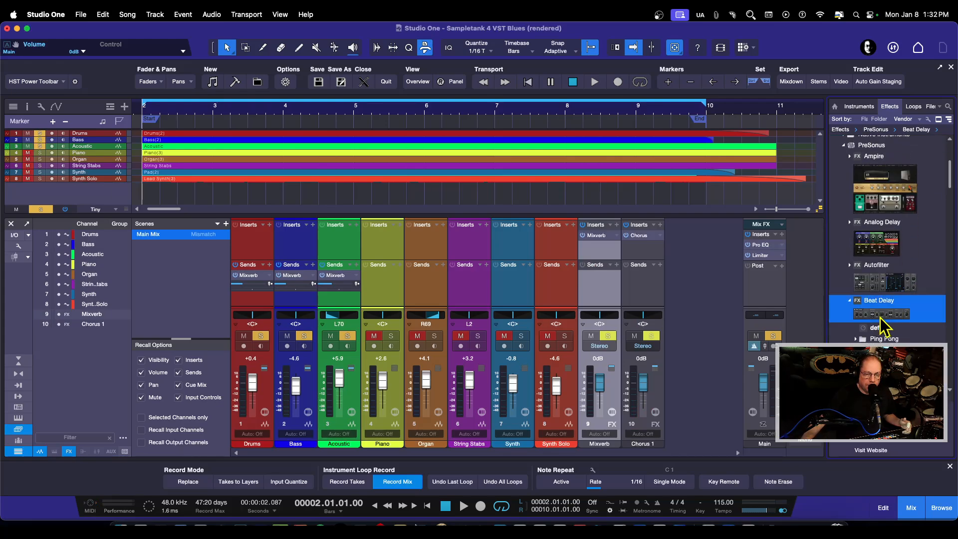
{"action": "left_click_drag", "start_coordinate": [881, 327], "coordinate": [696, 335]}
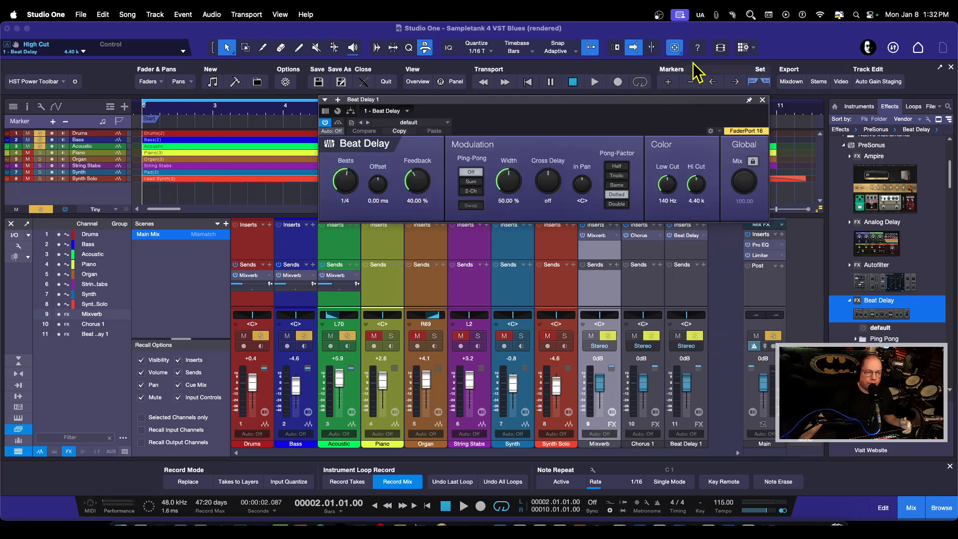
{"action": "left_click", "coordinate": [762, 99]}
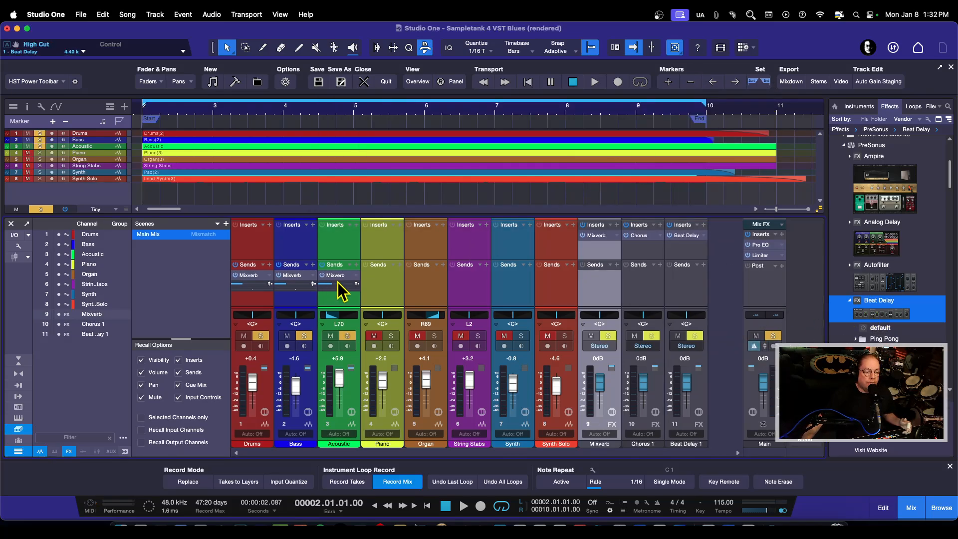
View the available send destinations for the String Stabs channel and dismiss the list without choosing one.
{"action": "left_click", "coordinate": [487, 265]}
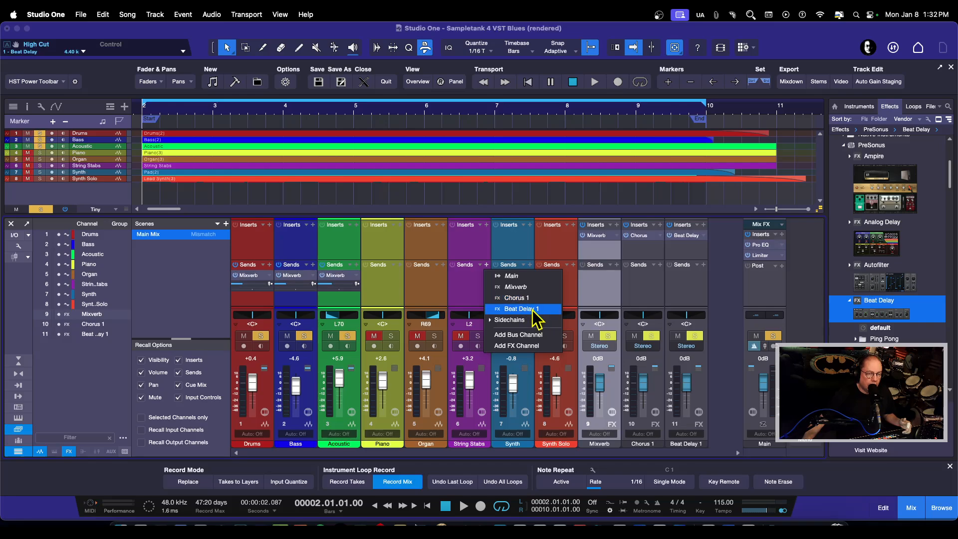
{"action": "left_click", "coordinate": [517, 257]}
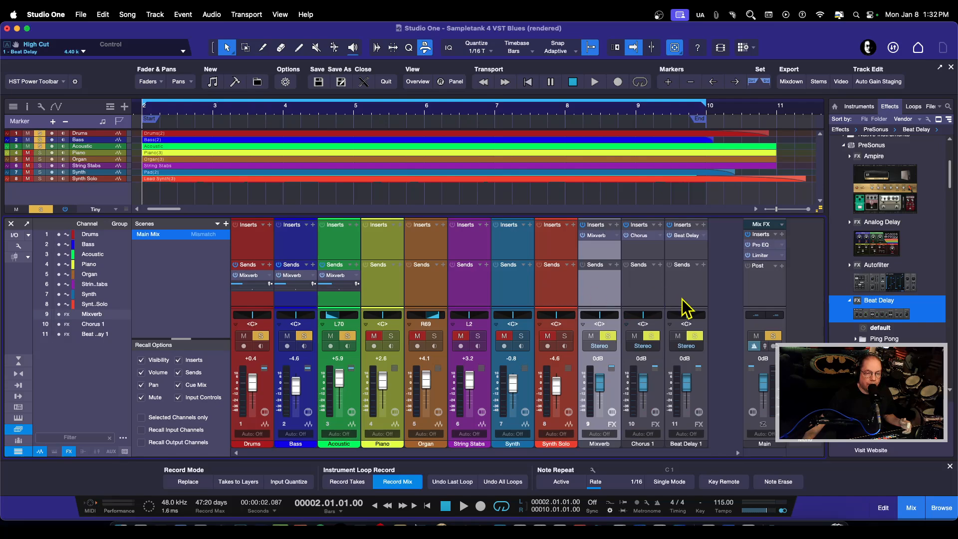